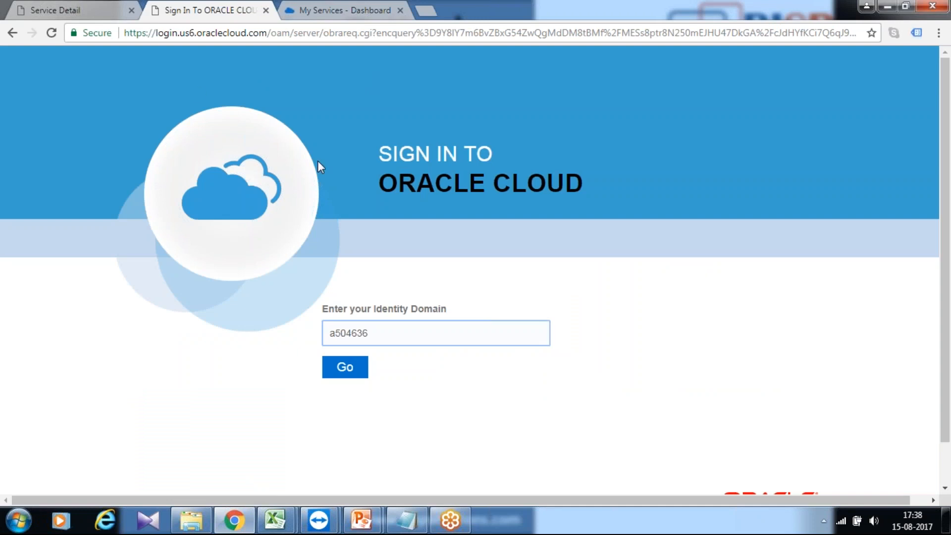
Sign in to Oracle Cloud with the prefilled identity domain and account credentials, and view the planning services on the dashboard
{"action": "left_click", "coordinate": [347, 360]}
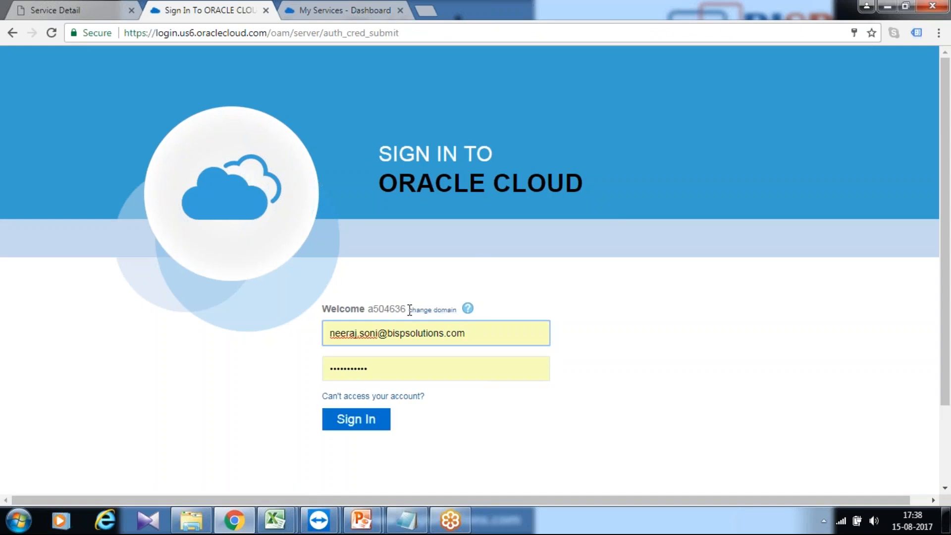
{"action": "left_click", "coordinate": [355, 419]}
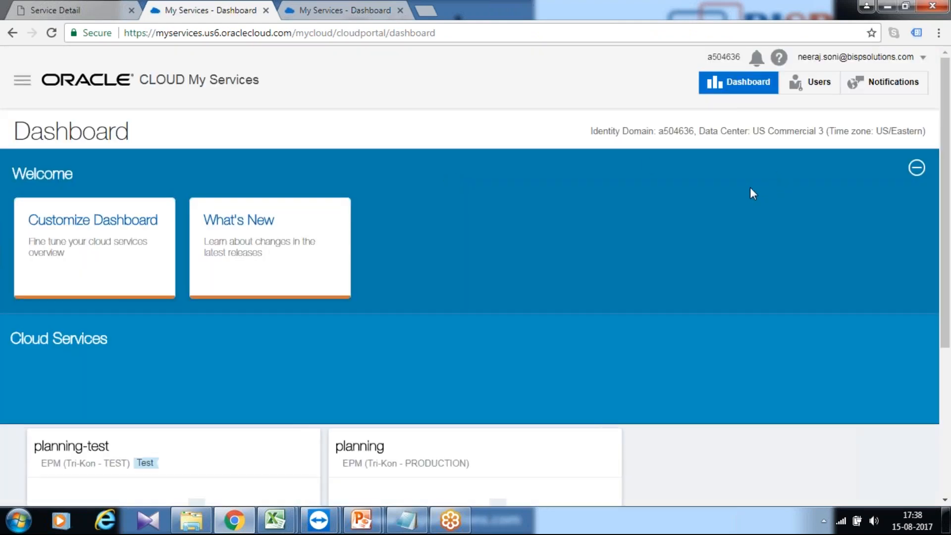
{"action": "scroll", "coordinate": [703, 200], "scroll_direction": "down", "scroll_amount": 4}
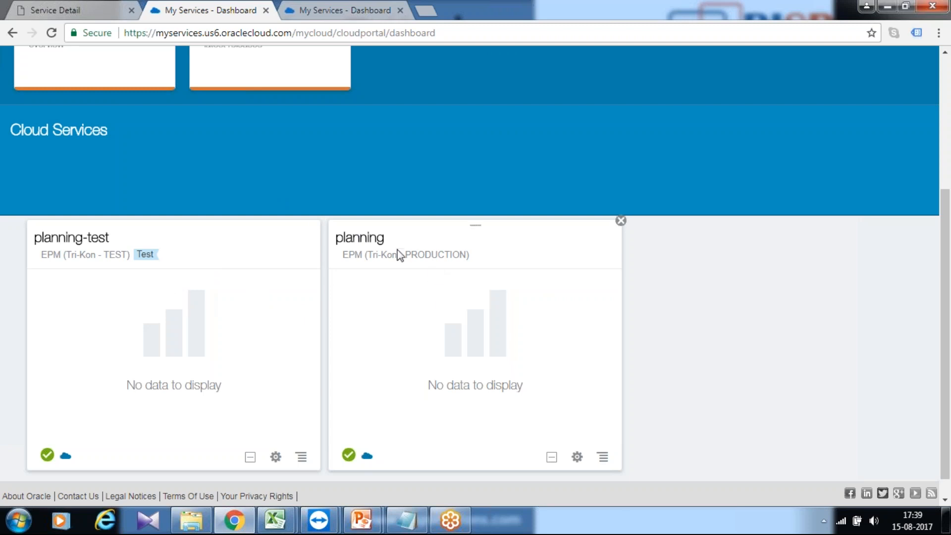
Launch the planning-test service from its details page and start the Planning and Budgeting solution
{"action": "left_click", "coordinate": [101, 7]}
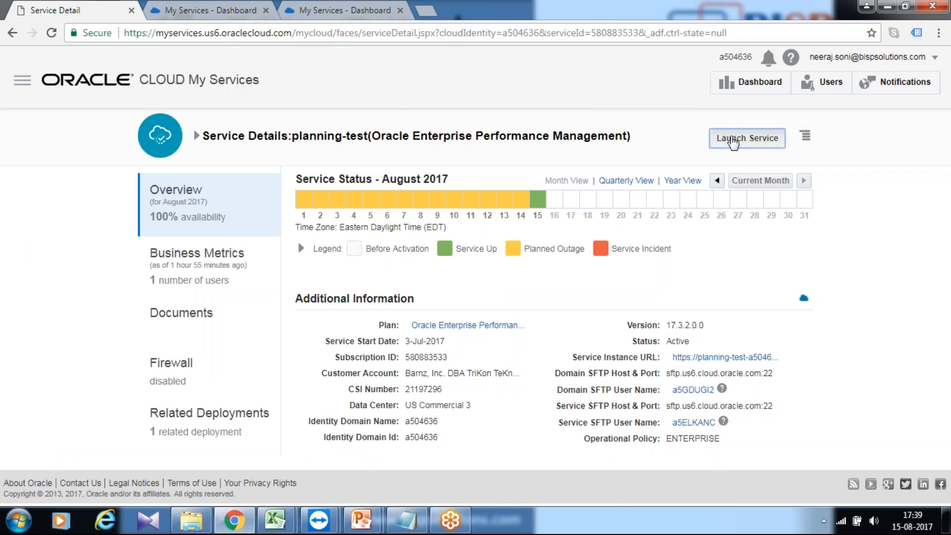
{"action": "left_click", "coordinate": [729, 139]}
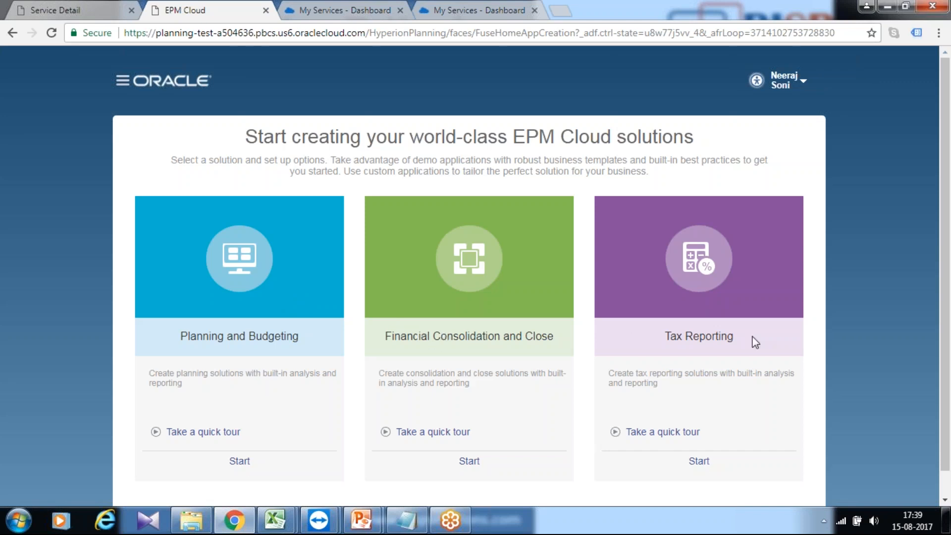
{"action": "scroll", "coordinate": [426, 324], "scroll_direction": "down", "scroll_amount": 1}
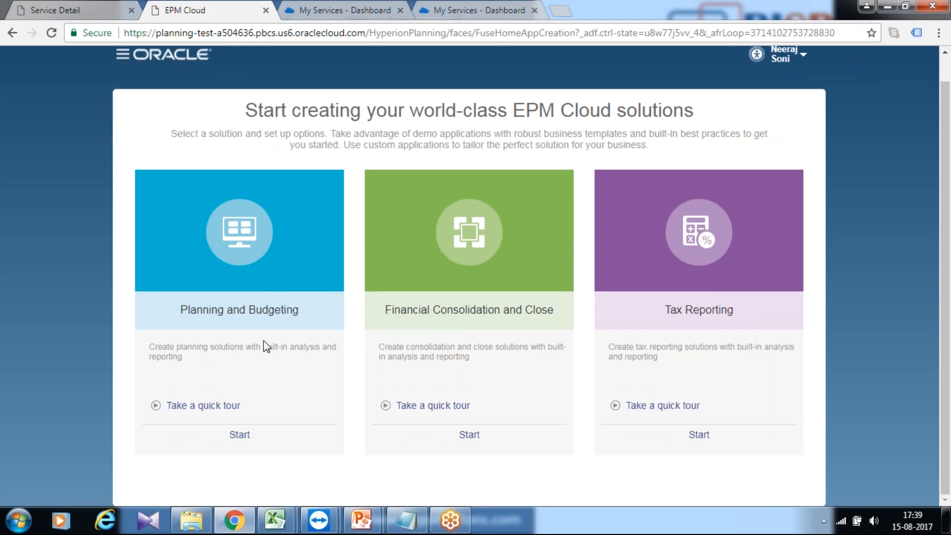
{"action": "left_click", "coordinate": [239, 434]}
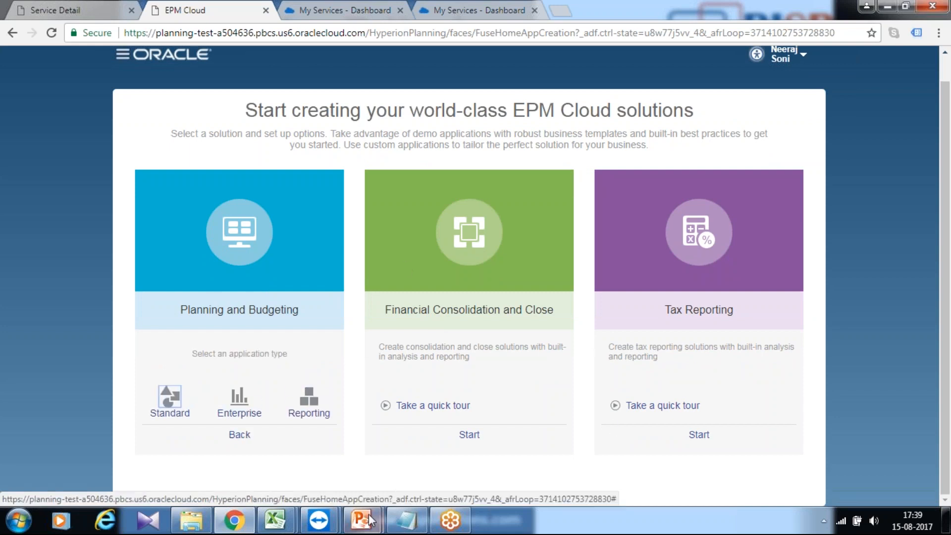
Switch to the PowerPoint slide show and advance to the Selecting the Application Type slide
{"action": "mouse_move", "coordinate": [364, 519]}
{"action": "left_click", "coordinate": [415, 423]}
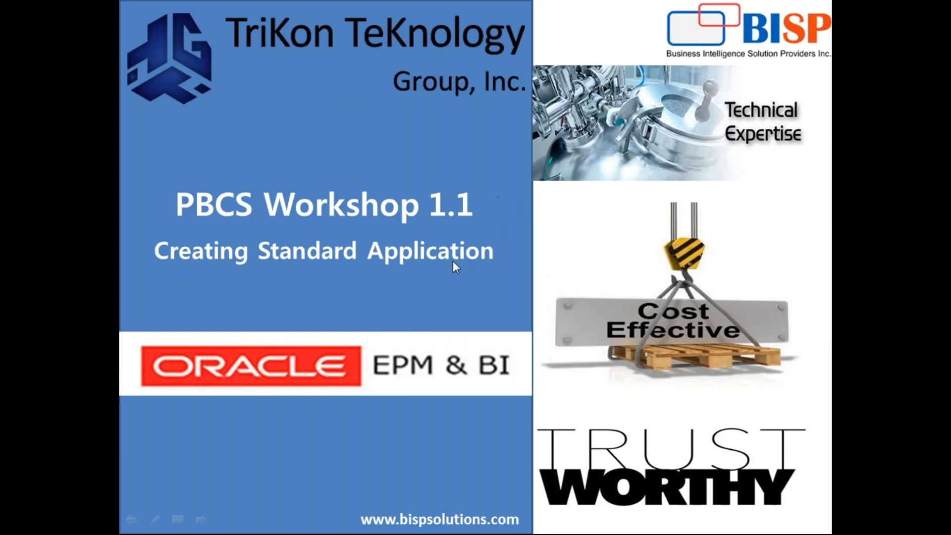
{"action": "left_click", "coordinate": [484, 216]}
{"action": "left_click", "coordinate": [486, 213]}
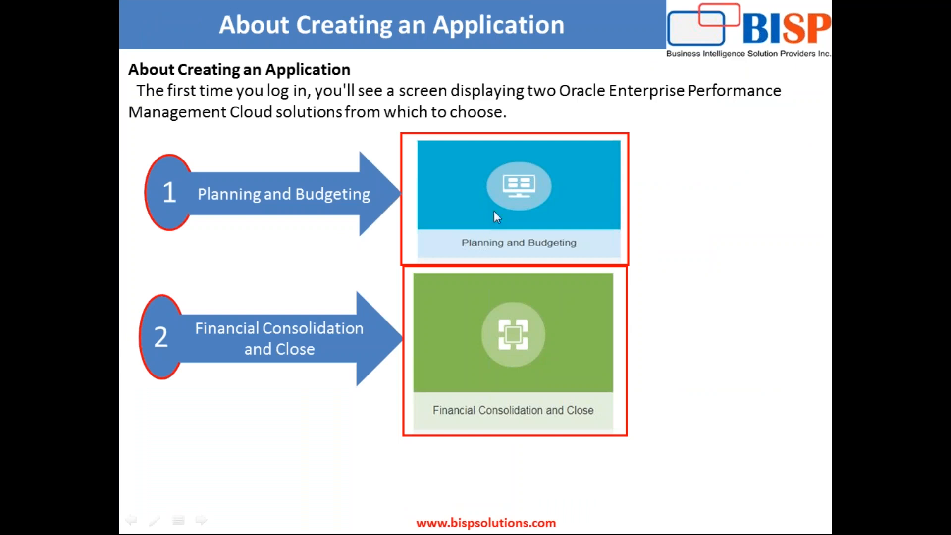
{"action": "left_click", "coordinate": [506, 198]}
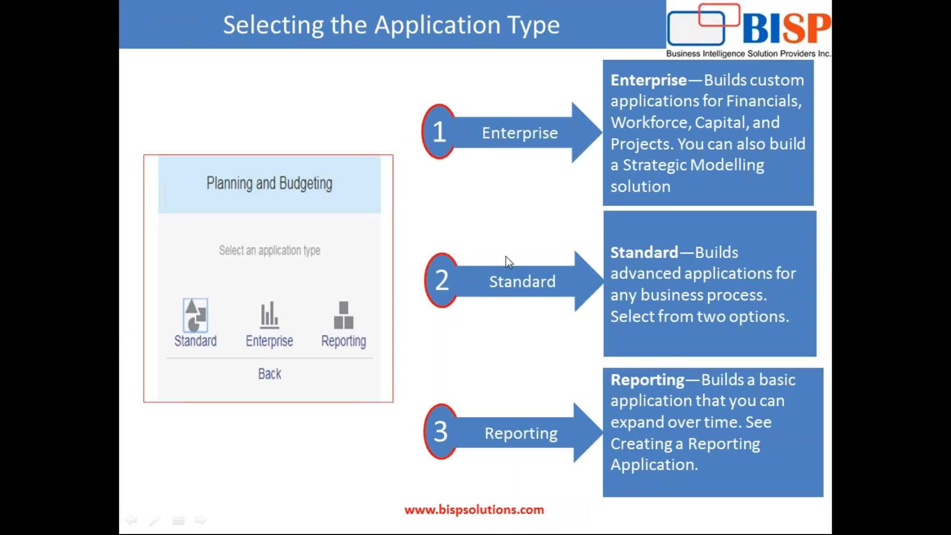
Return to Chrome and start creating a new Standard application for Planning and Budgeting
{"action": "key", "text": "super"}
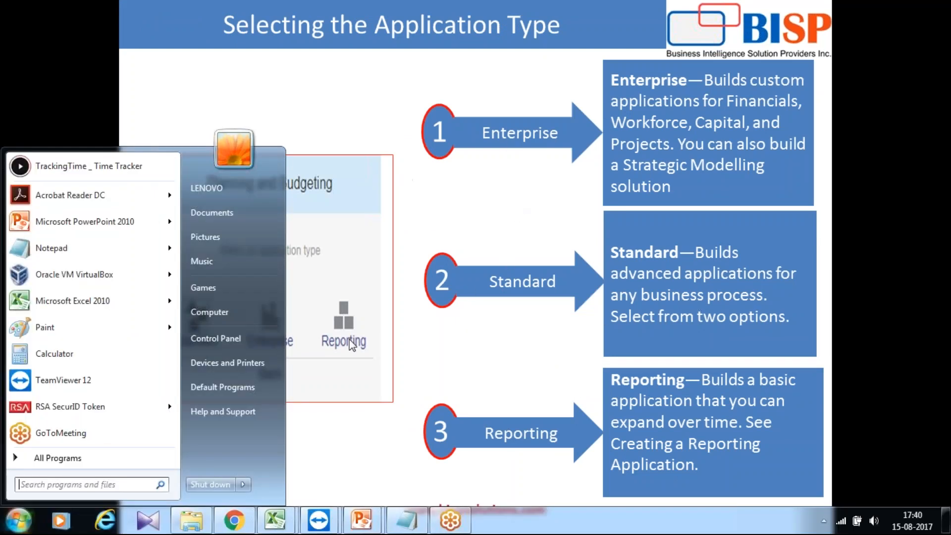
{"action": "left_click", "coordinate": [234, 520]}
{"action": "left_click", "coordinate": [170, 404]}
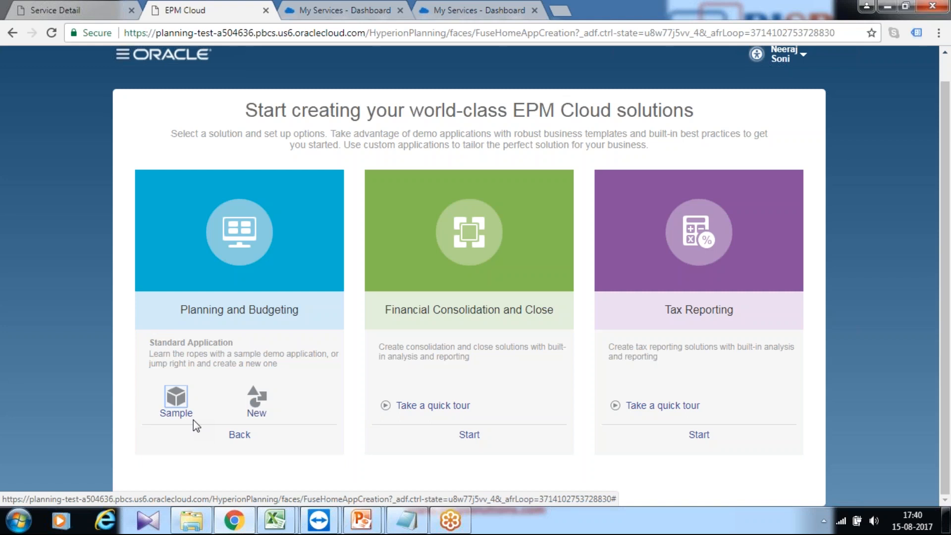
{"action": "left_click", "coordinate": [261, 415]}
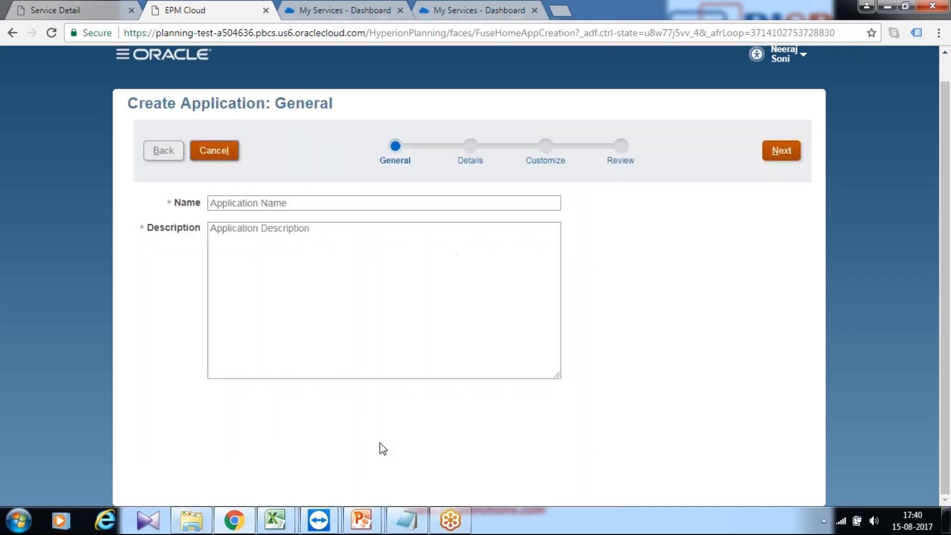
Switch to Excel and compare the xl-budgetconsolidation_v1 and Budget_Forecast workbooks, returning to the budget consolidation sheet
{"action": "mouse_move", "coordinate": [289, 511]}
{"action": "left_click", "coordinate": [317, 465]}
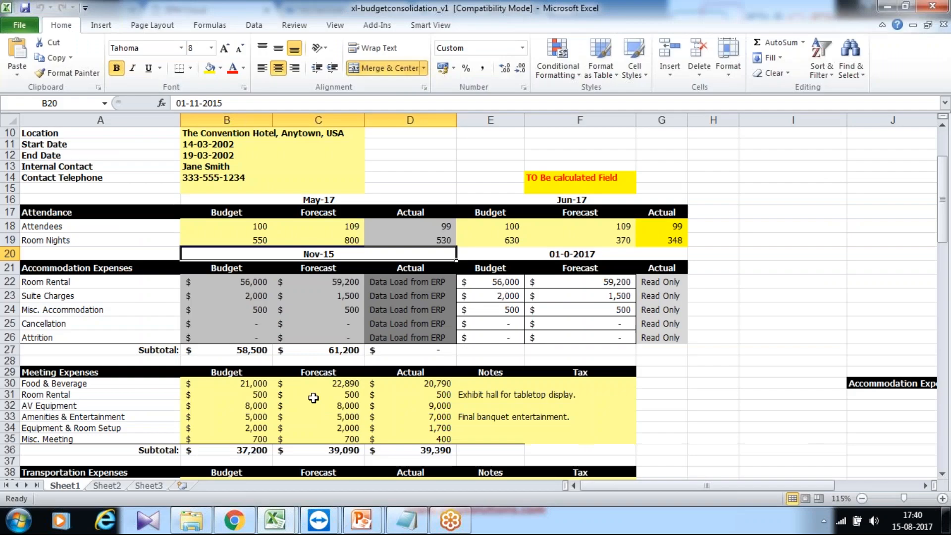
{"action": "left_click", "coordinate": [203, 443]}
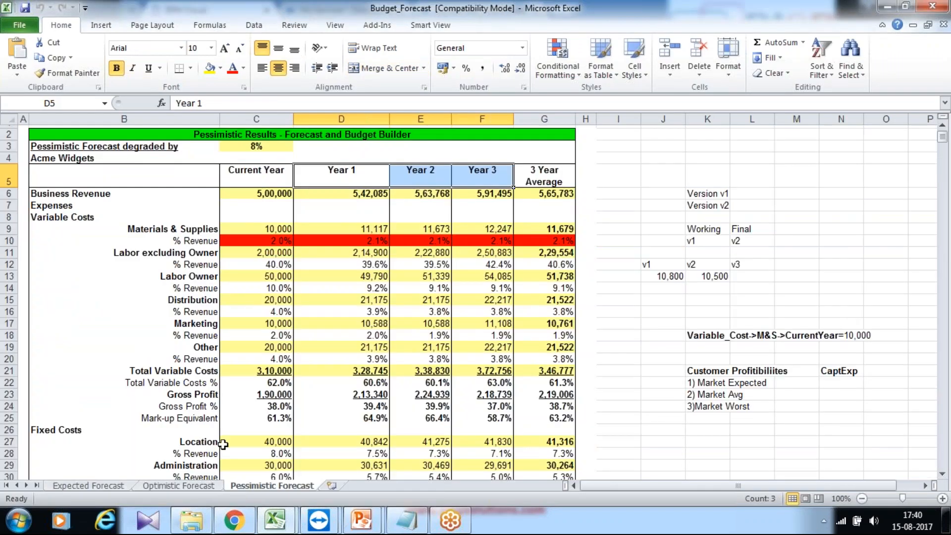
{"action": "left_click", "coordinate": [261, 524]}
{"action": "mouse_move", "coordinate": [261, 524]}
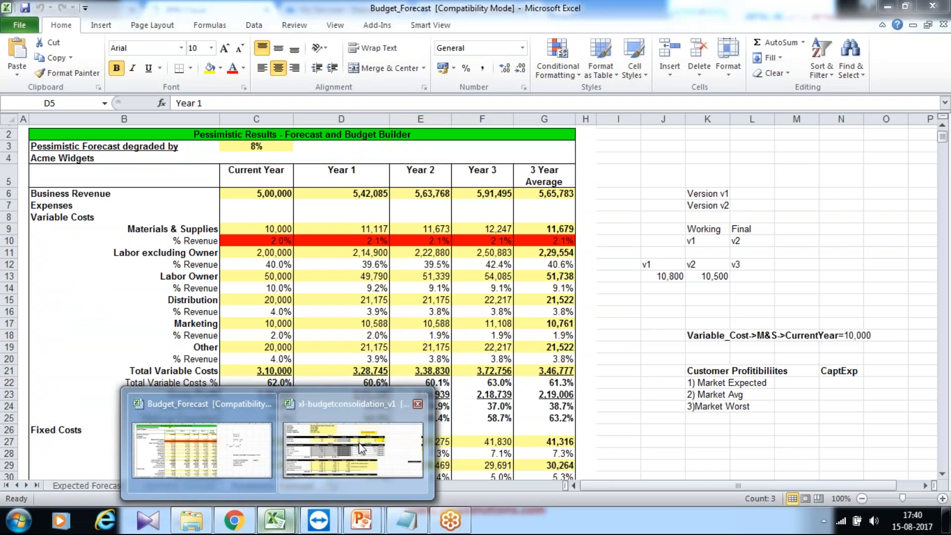
{"action": "left_click", "coordinate": [342, 460]}
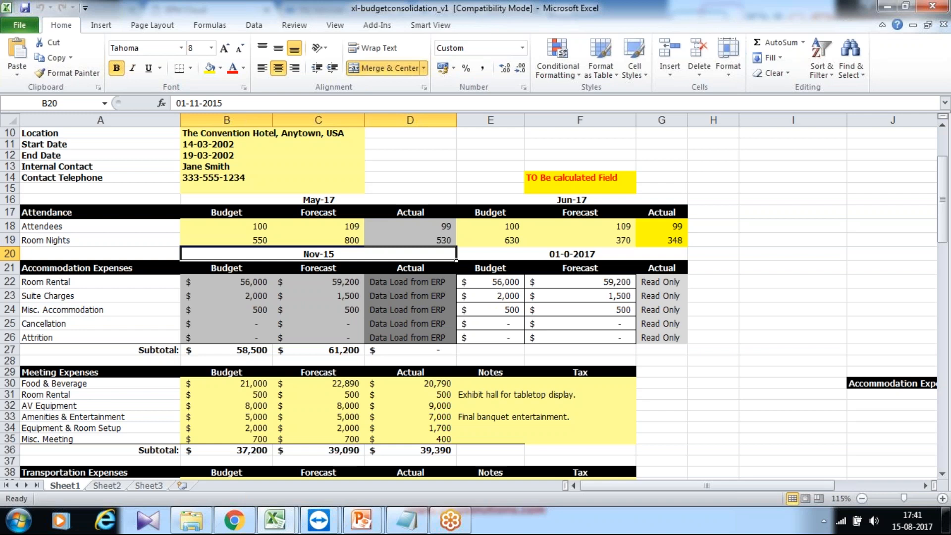
Examine the Accommodation Expenses block, including its Budget, Forecast and Actual columns for both periods
{"action": "left_click", "coordinate": [779, 323]}
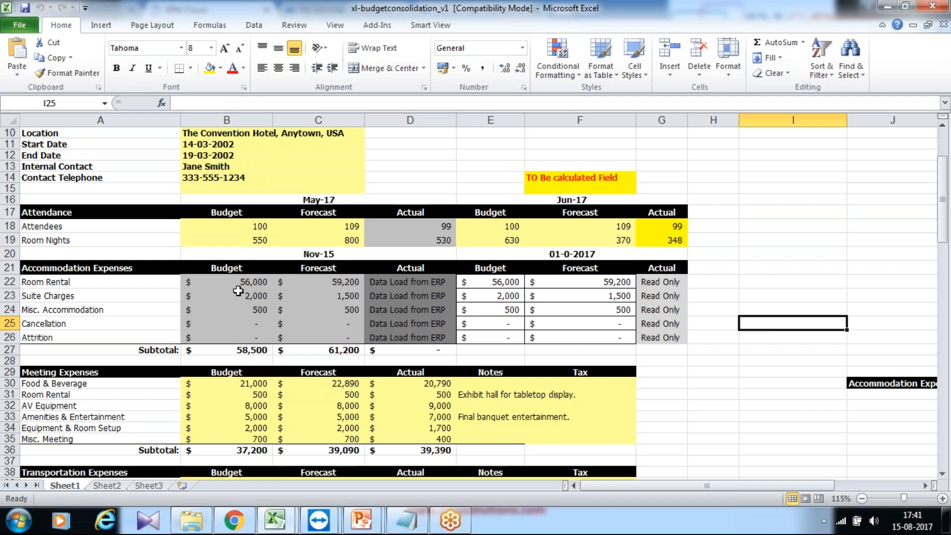
{"action": "left_click_drag", "start_coordinate": [87, 271], "coordinate": [73, 331]}
{"action": "left_click", "coordinate": [91, 273]}
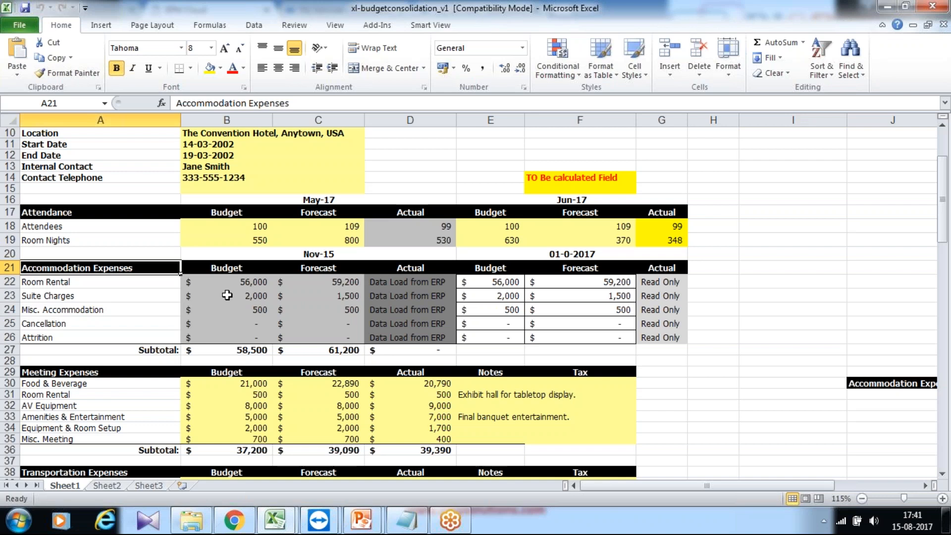
{"action": "left_click", "coordinate": [241, 270]}
{"action": "left_click", "coordinate": [315, 270]}
{"action": "left_click", "coordinate": [396, 267]}
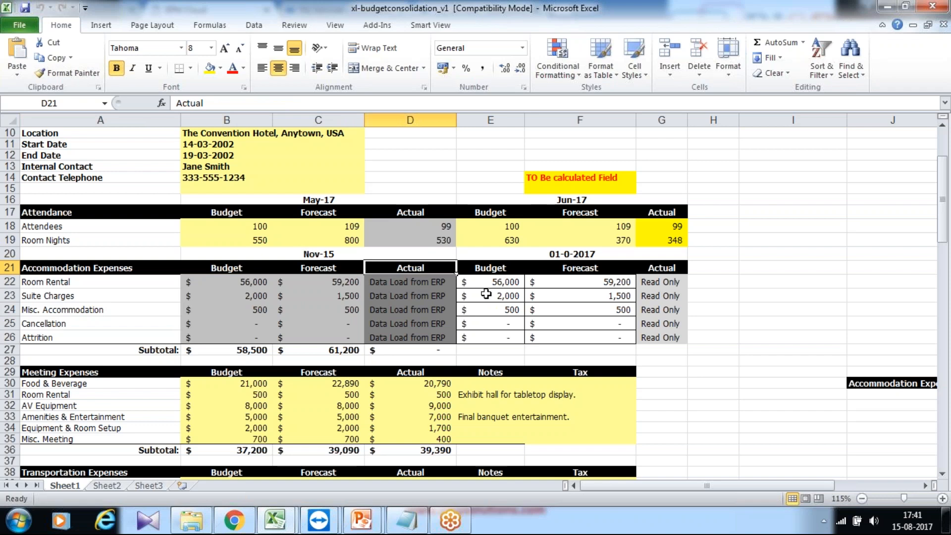
{"action": "left_click_drag", "start_coordinate": [426, 287], "coordinate": [422, 337]}
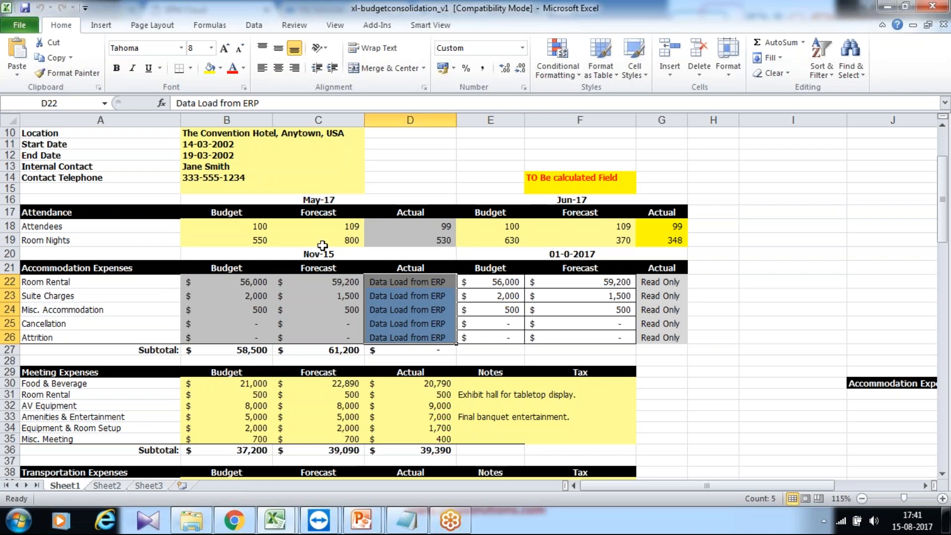
{"action": "left_click_drag", "start_coordinate": [266, 280], "coordinate": [339, 337]}
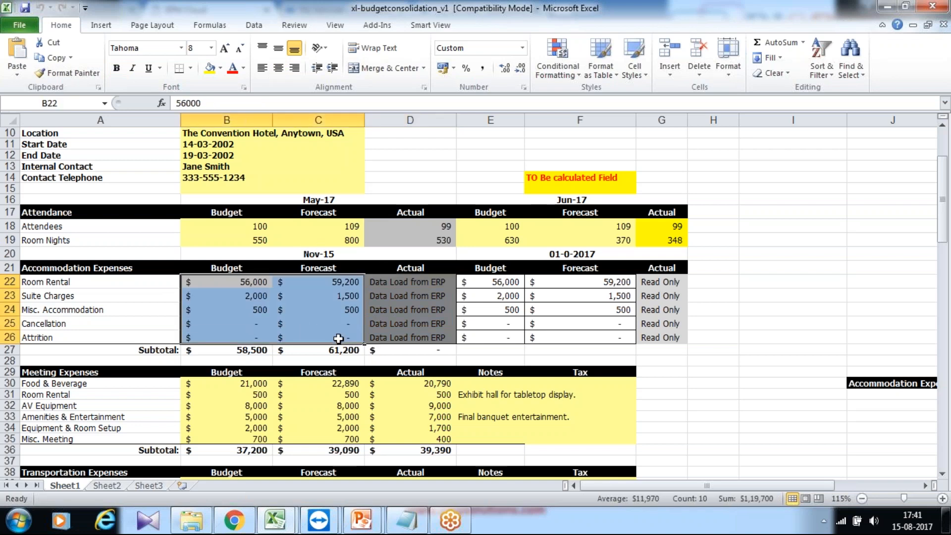
{"action": "left_click", "coordinate": [327, 255]}
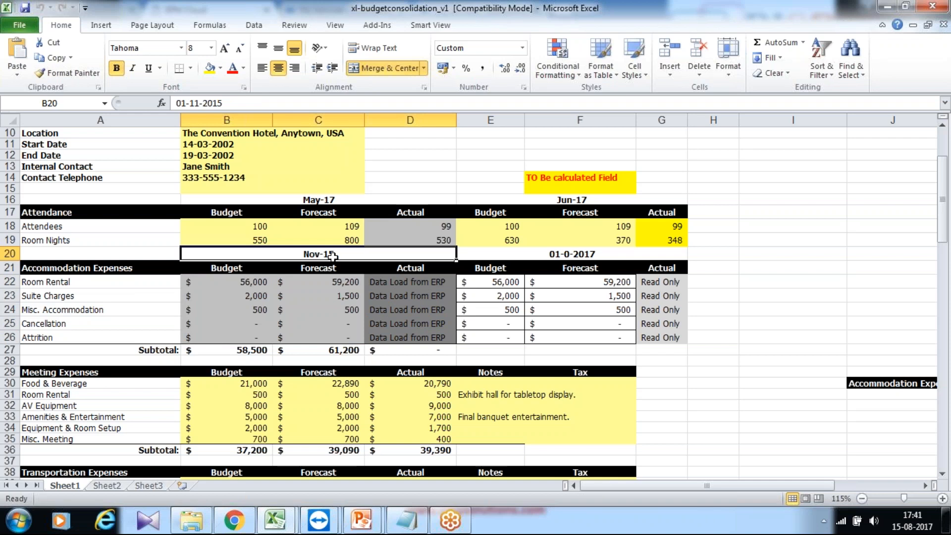
{"action": "left_click_drag", "start_coordinate": [502, 286], "coordinate": [571, 333]}
Correct the date heading in merged cell E20 above the second accommodation expenses period to Sep-17
{"action": "left_click", "coordinate": [562, 256]}
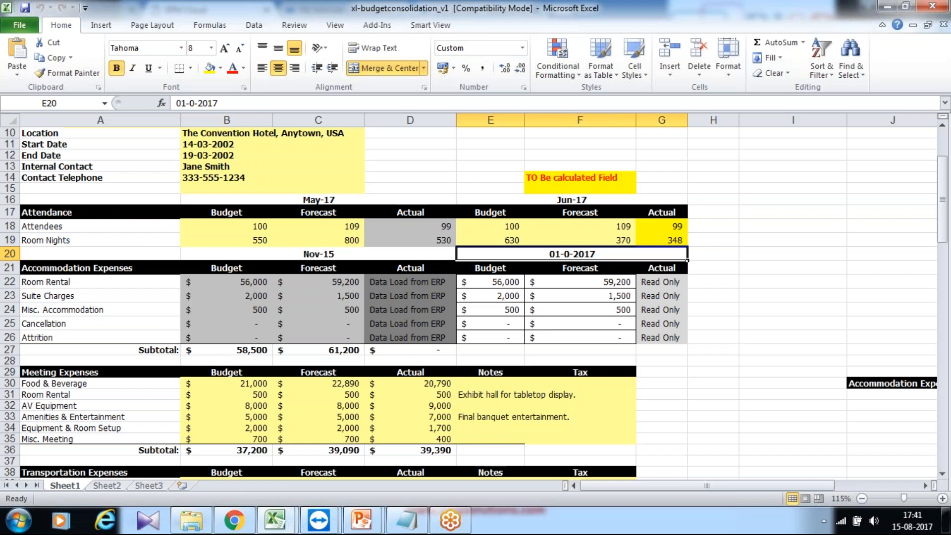
{"action": "left_click", "coordinate": [195, 103]}
{"action": "type", "text": "1"}
{"action": "key", "text": "Return"}
{"action": "key", "text": "Up"}
{"action": "key", "text": "F2"}
{"action": "key", "text": "Left"}
{"action": "key", "text": "Left"}
{"action": "key", "text": "Left"}
{"action": "key", "text": "Left"}
{"action": "key", "text": "Left"}
{"action": "key", "text": "Left"}
{"action": "key", "text": "Left"}
{"action": "key", "text": "Left"}
{"action": "key", "text": "Left"}
{"action": "key", "text": "Left"}
{"action": "key", "text": "Right"}
{"action": "key", "text": "Right"}
{"action": "key", "text": "Right"}
{"action": "key", "text": "Right"}
{"action": "key", "text": "BackSpace"}
{"action": "type", "text": "8"}
{"action": "key", "text": "Return"}
{"action": "key", "text": "Up"}
{"action": "key", "text": "F2"}
{"action": "key", "text": "Left"}
{"action": "key", "text": "BackSpace"}
{"action": "type", "text": "9"}
{"action": "key", "text": "Return"}
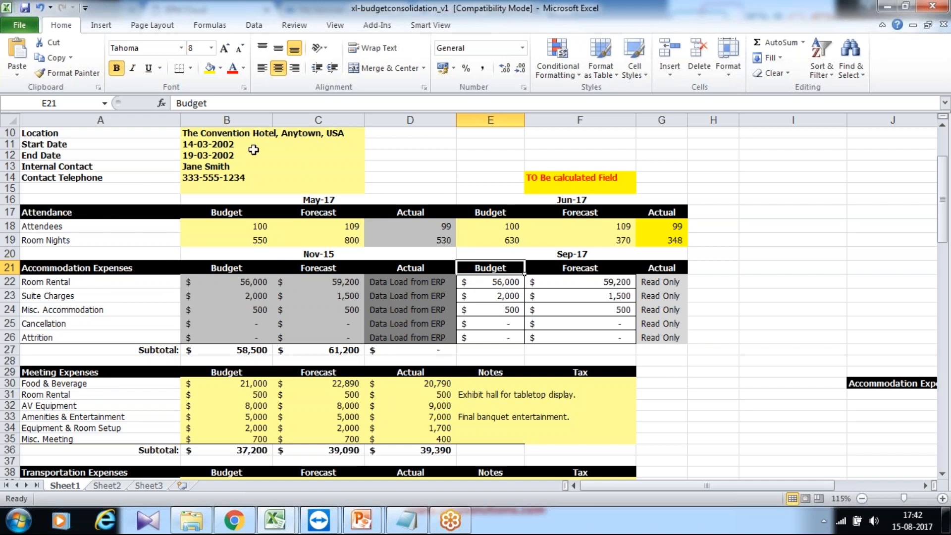
Switch back to Chrome and name the new application OpexPLAN
{"action": "left_click", "coordinate": [249, 524]}
{"action": "left_click", "coordinate": [334, 204]}
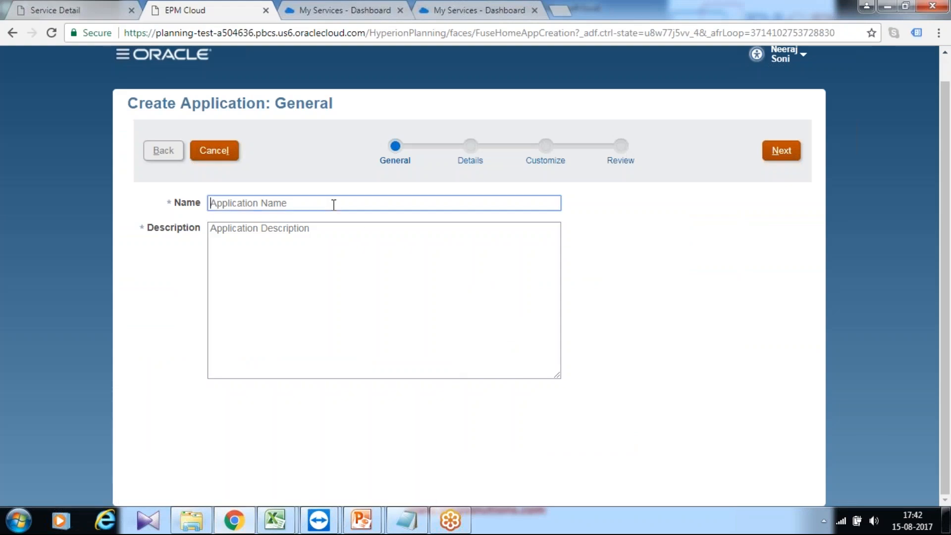
{"action": "type", "text": "Open"}
{"action": "key", "text": "BackSpace"}
{"action": "type", "text": "xPLAN"}
{"action": "key", "text": "Tab"}
Enter the description "This is a sample planning application, designed to manage operating expenses" and continue to the application details
{"action": "type", "text": "This"}
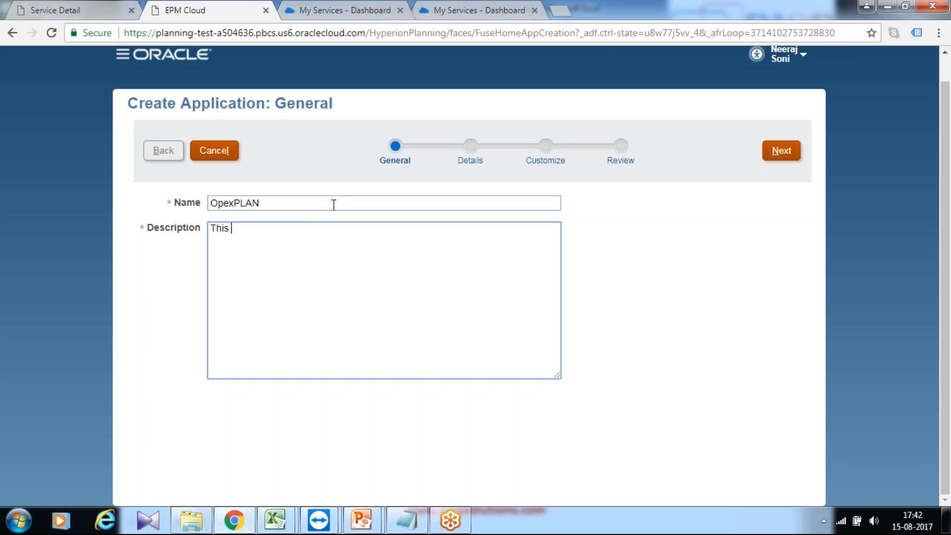
{"action": "type", "text": " is a sample planning application"}
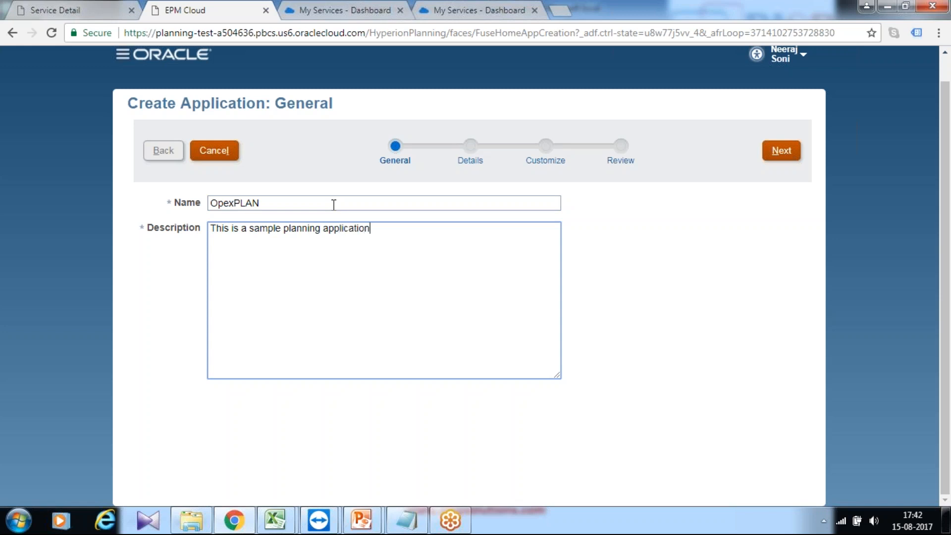
{"action": "type", "text": ", desien"}
{"action": "key", "text": "BackSpace"}
{"action": "key", "text": "BackSpace"}
{"action": "type", "text": "gned to manage"}
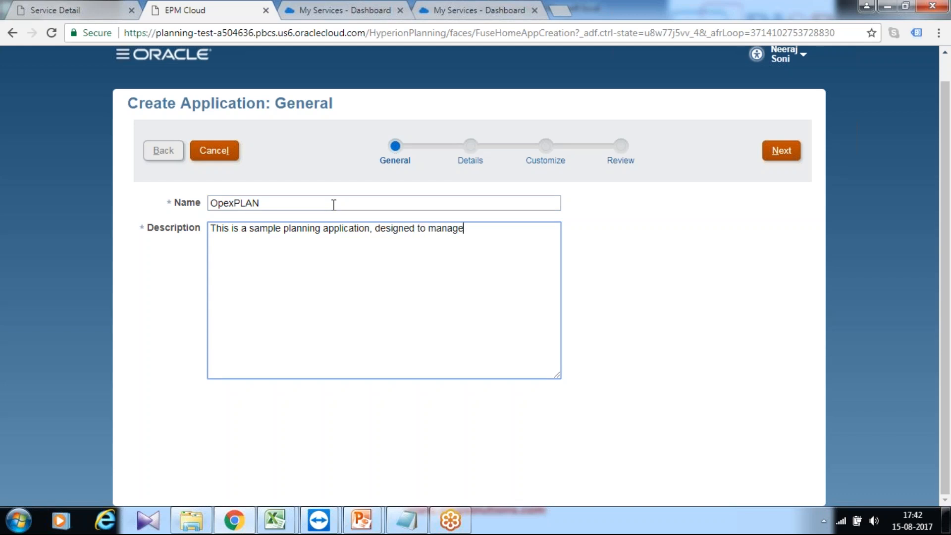
{"action": "type", "text": " operating expenses"}
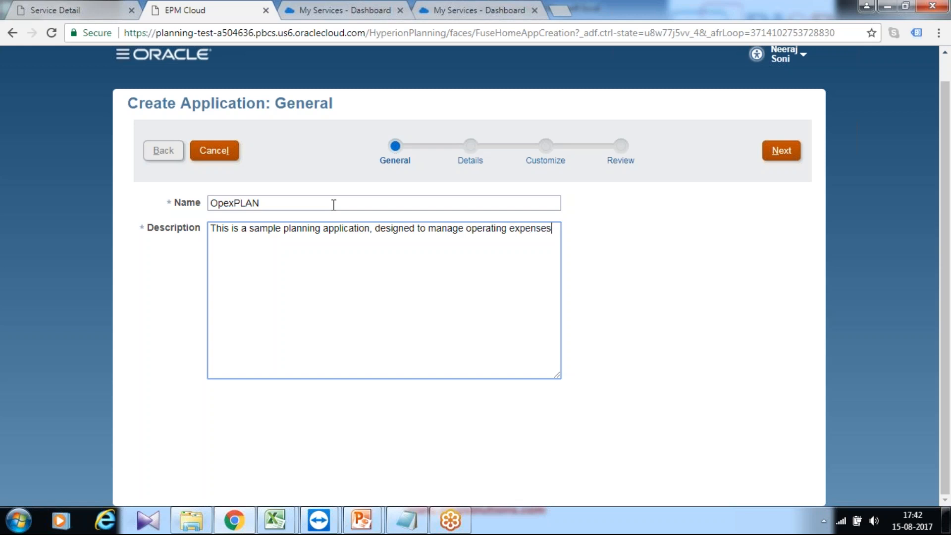
{"action": "left_click", "coordinate": [781, 150]}
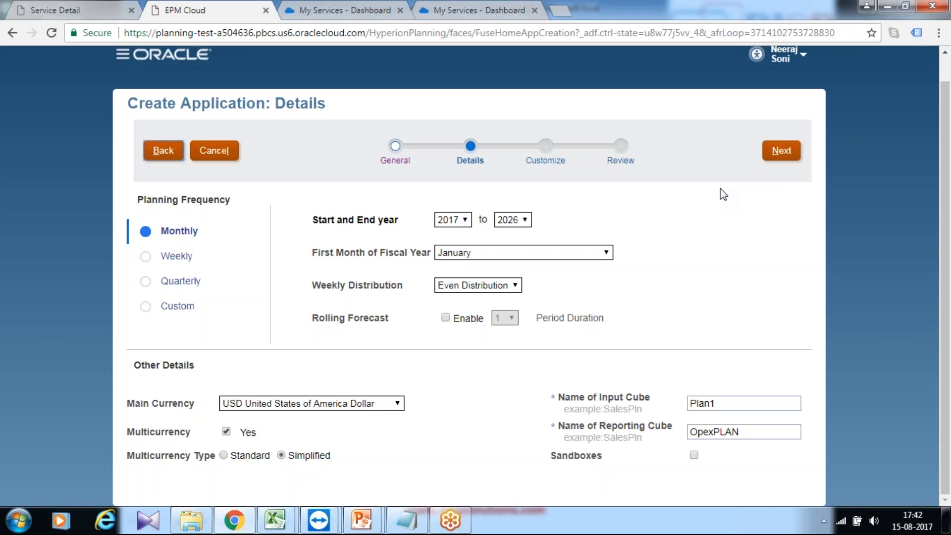
Switch to Notepad, move its window below the start and end year settings, and write "3 Historical Data : 2014,2015,2016"
{"action": "left_click", "coordinate": [407, 520]}
{"action": "left_click_drag", "start_coordinate": [453, 207], "coordinate": [416, 337]}
{"action": "type", "text": "3 Hi"}
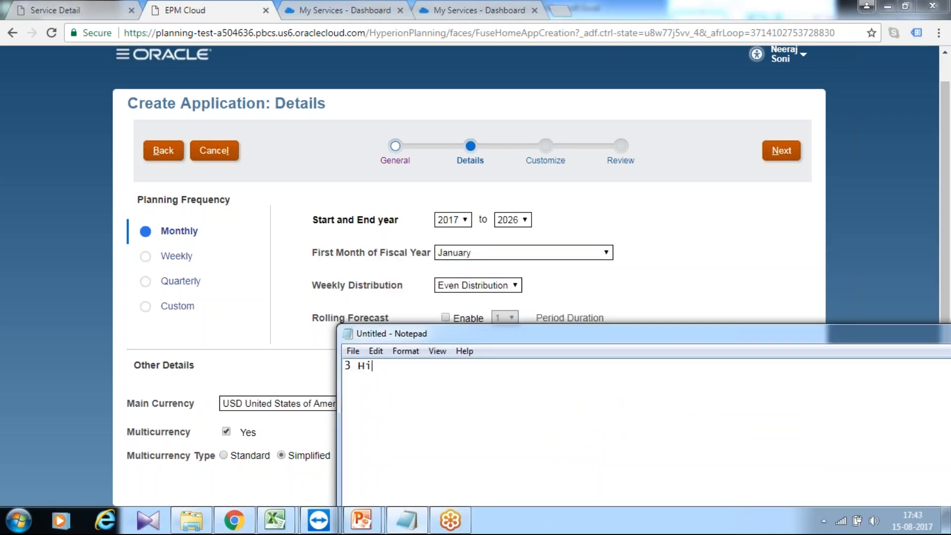
{"action": "type", "text": "storical Data"}
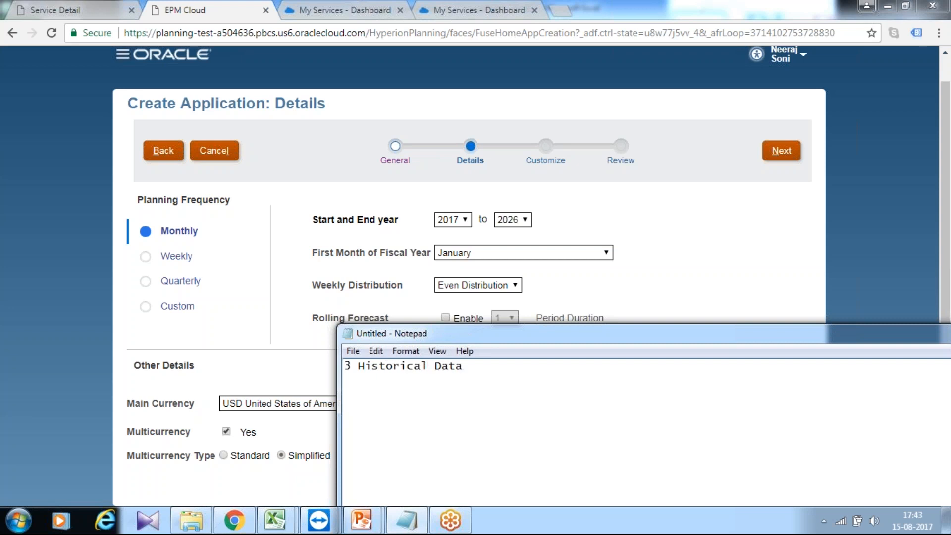
{"action": "type", "text": " :"}
{"action": "type", "text": " 2015,2"}
{"action": "key", "text": "BackSpace"}
{"action": "key", "text": "BackSpace"}
{"action": "key", "text": "BackSpace"}
{"action": "type", "text": "4,2015,2016"}
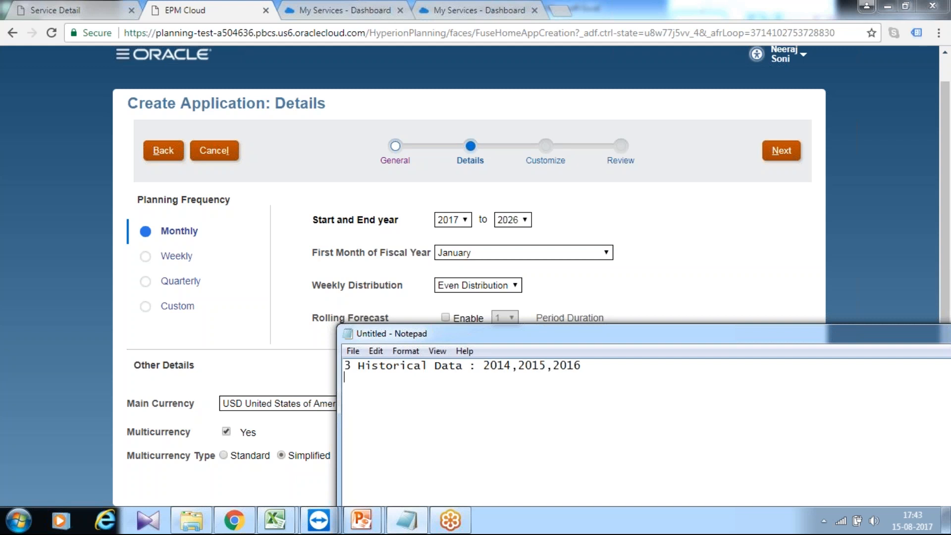
Add the lines "1 Current Data : 2017" and "3 Future data : 2018..2020" below the historical data note
{"action": "key", "text": "Return"}
{"action": "type", "text": "1 Current Data : 201"}
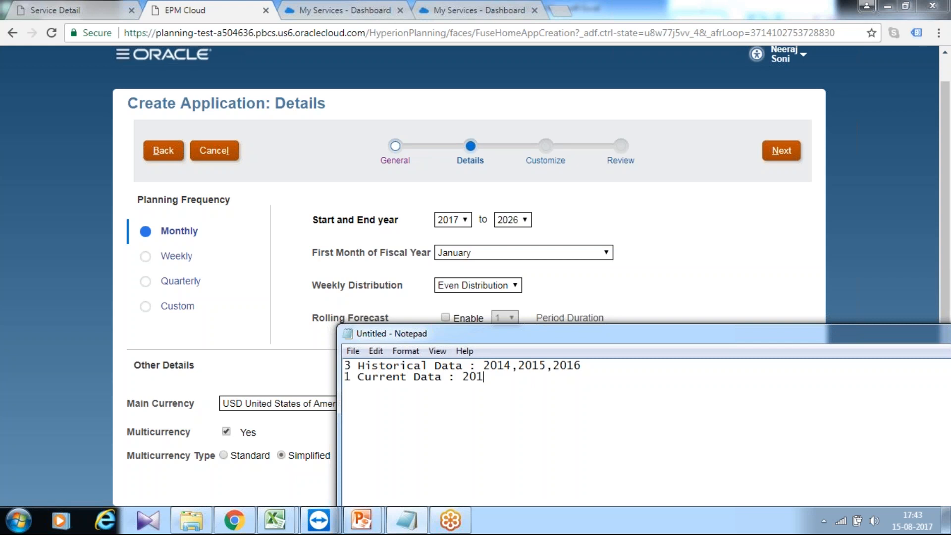
{"action": "type", "text": "7"}
{"action": "key", "text": "Return"}
{"action": "type", "text": "3 Future data"}
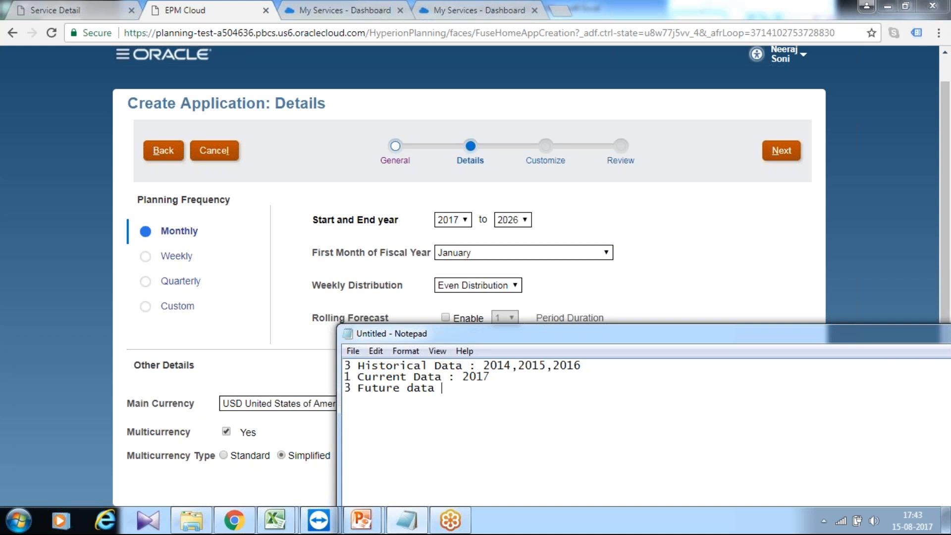
{"action": "type", "text": " : 2018..2020"}
Return to Chrome and set the application's start year to 2014 and end year to 2020
{"action": "left_click", "coordinate": [464, 220]}
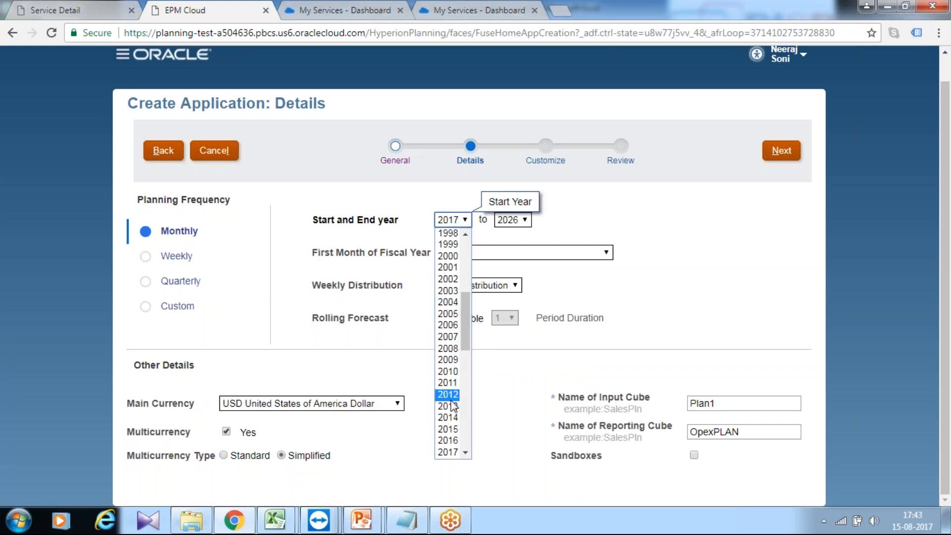
{"action": "left_click", "coordinate": [452, 418]}
{"action": "left_click", "coordinate": [510, 219]}
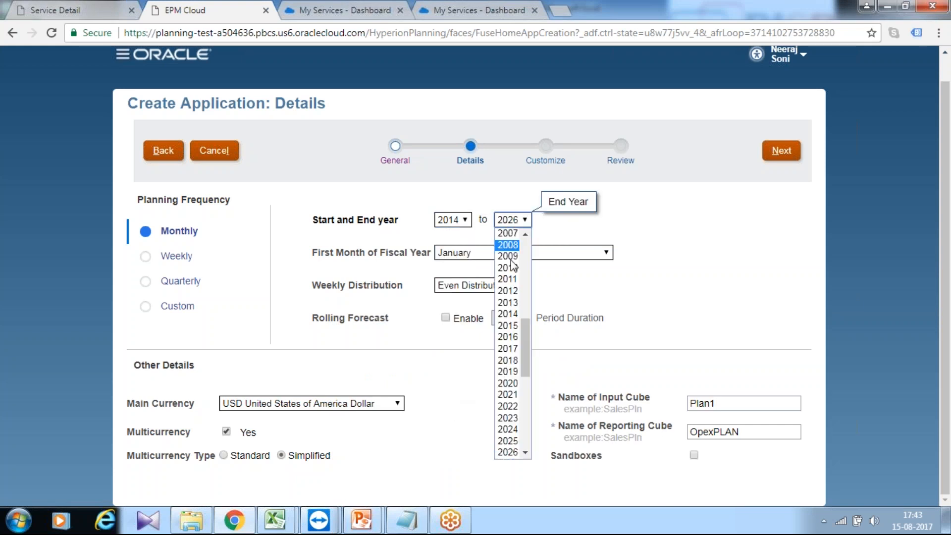
{"action": "left_click_drag", "start_coordinate": [524, 331], "coordinate": [525, 305]}
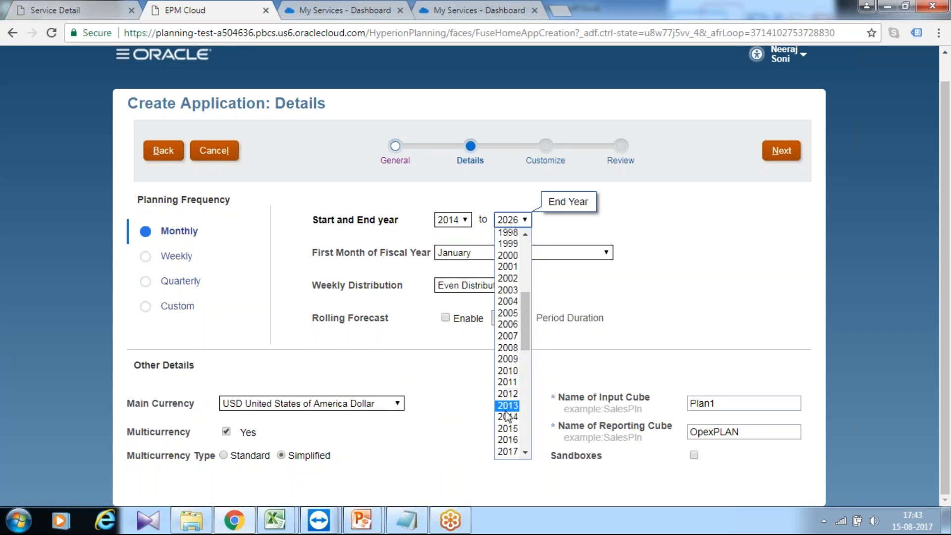
{"action": "scroll", "coordinate": [509, 405], "scroll_direction": "down", "scroll_amount": 4}
{"action": "left_click", "coordinate": [507, 346]}
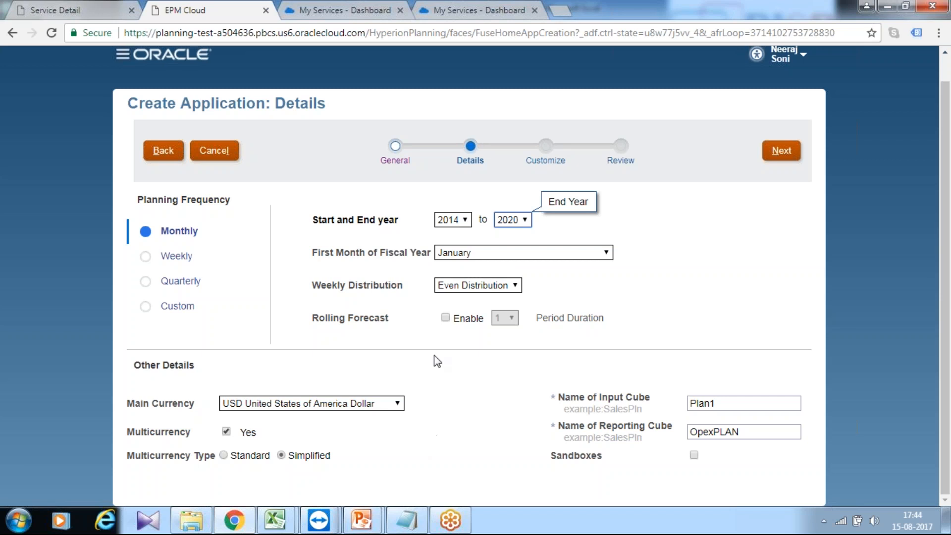
Switch to Notepad, move its window below the Rolling Forecast setting, and start a new line after the year notes
{"action": "left_click", "coordinate": [406, 519]}
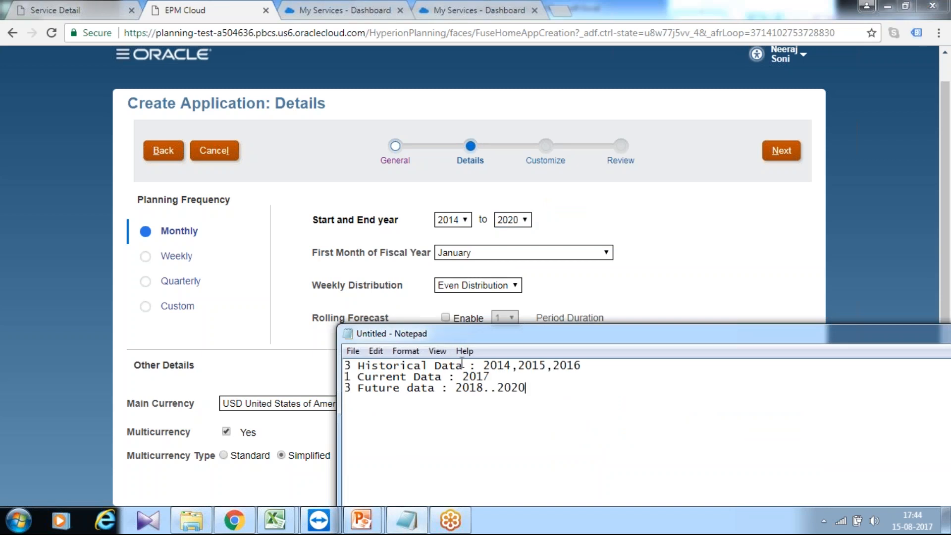
{"action": "left_click_drag", "start_coordinate": [468, 333], "coordinate": [445, 401]}
{"action": "left_click", "coordinate": [404, 473]}
{"action": "key", "text": "Right"}
{"action": "key", "text": "Right"}
{"action": "key", "text": "Return"}
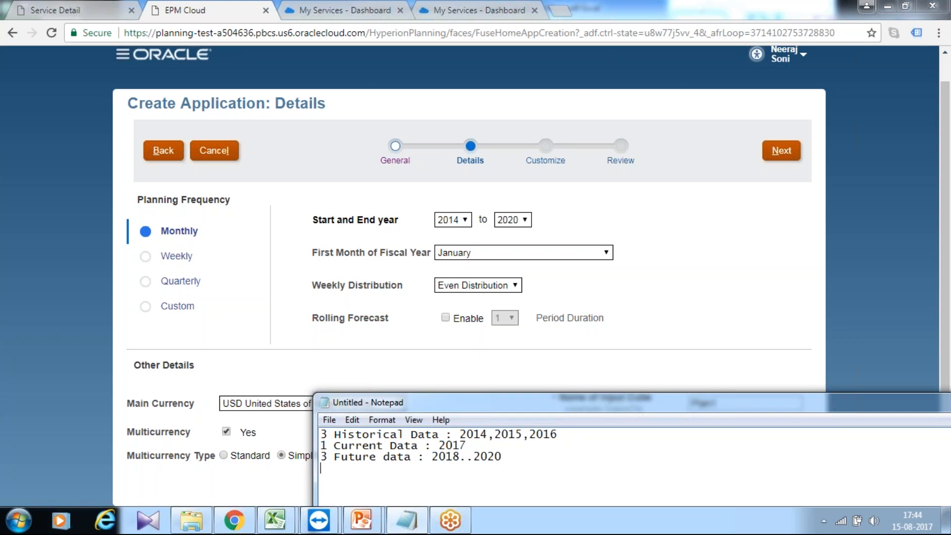
Check the Weekly Distribution options in Chrome, then add the line "Qtr2 = 13 weeks" to the Notepad notes
{"action": "left_click", "coordinate": [460, 286]}
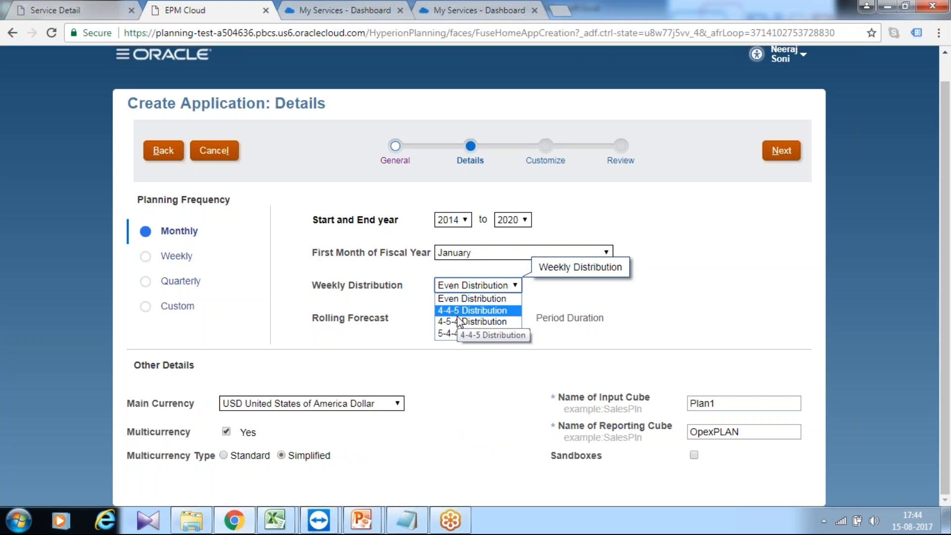
{"action": "left_click", "coordinate": [467, 343]}
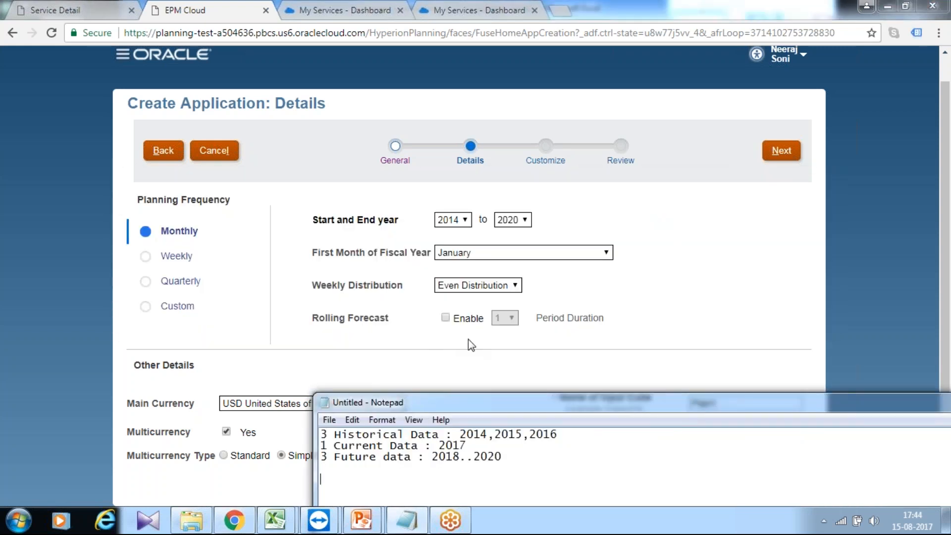
{"action": "type", "text": "Qtr2 = 13 weeks"}
{"action": "key", "text": "Return"}
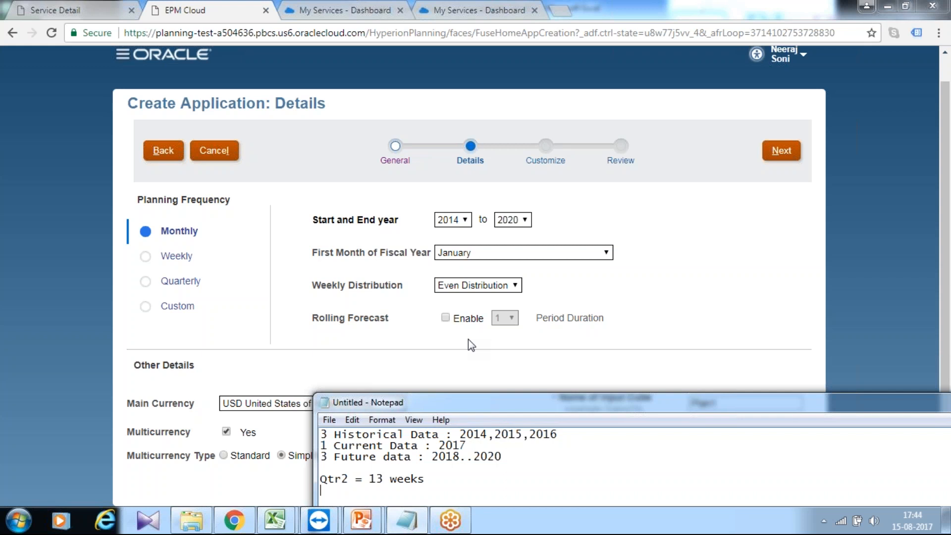
Illustrate the 4-4-5 week pattern below the quarter note by spacing 4, 4 and 5 above Apr, May and Jun
{"action": "type", "text": "4-4-5"}
{"action": "key", "text": "Return"}
{"action": "key", "text": "Up"}
{"action": "key", "text": "Right"}
{"action": "key", "text": "Right"}
{"action": "key", "text": "Down"}
{"action": "type", "text": "Apr"}
{"action": "left_click_drag", "start_coordinate": [549, 411], "coordinate": [526, 257]}
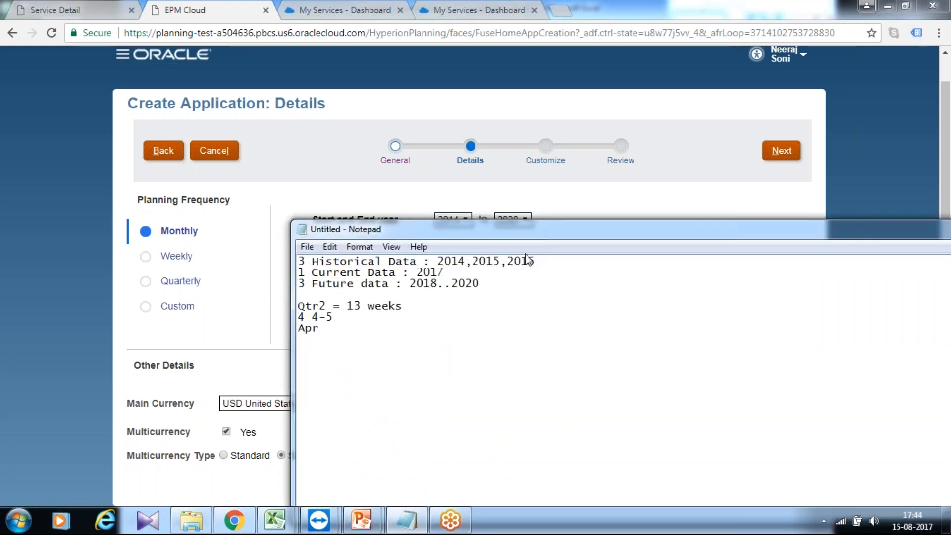
{"action": "key", "text": "Up"}
{"action": "key", "text": "Left"}
{"action": "key", "text": "Down"}
{"action": "type", "text": "May"}
{"action": "key", "text": "Up"}
{"action": "key", "text": "Left"}
{"action": "key", "text": "BackSpace"}
{"action": "key", "text": "Down"}
{"action": "type", "text": "Jun"}
List the alternative week patterns 5-4-4 and 4-5-4 on separate lines below the month names
{"action": "key", "text": "Return"}
{"action": "key", "text": "Return"}
{"action": "type", "text": "5-4-4"}
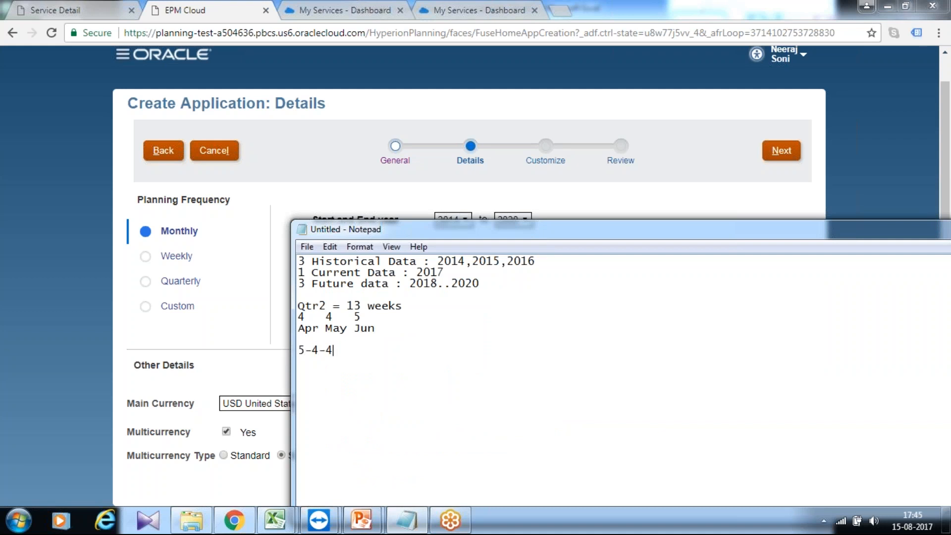
{"action": "key", "text": "Return"}
{"action": "type", "text": "4-5"}
{"action": "type", "text": "-4"}
Check the Rolling Forecast setting in Chrome, then add "Rolling 13 Month : 2016-Aug to 2017-Aug" to the Notepad notes
{"action": "left_click", "coordinate": [624, 193]}
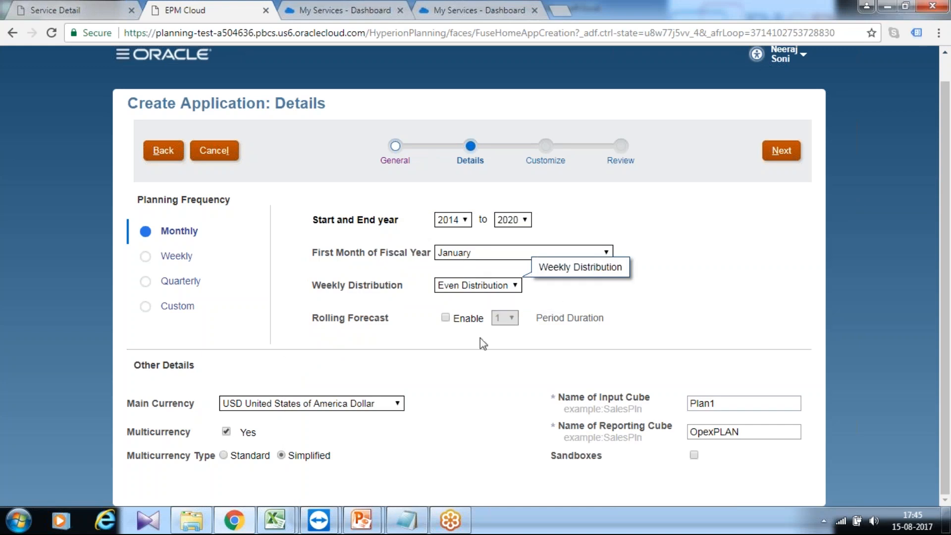
{"action": "key", "text": "alt+Tab"}
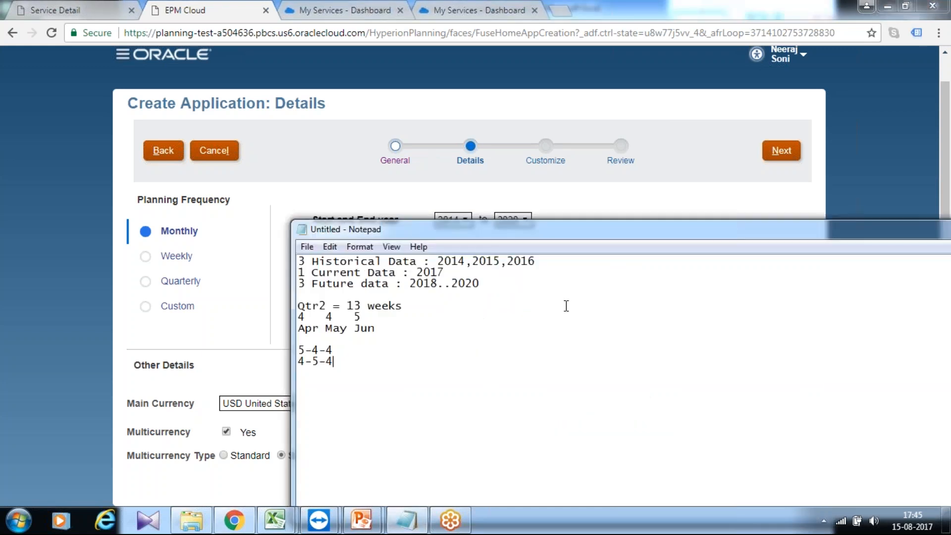
{"action": "type", "text": "Rolling 13 Month : "}
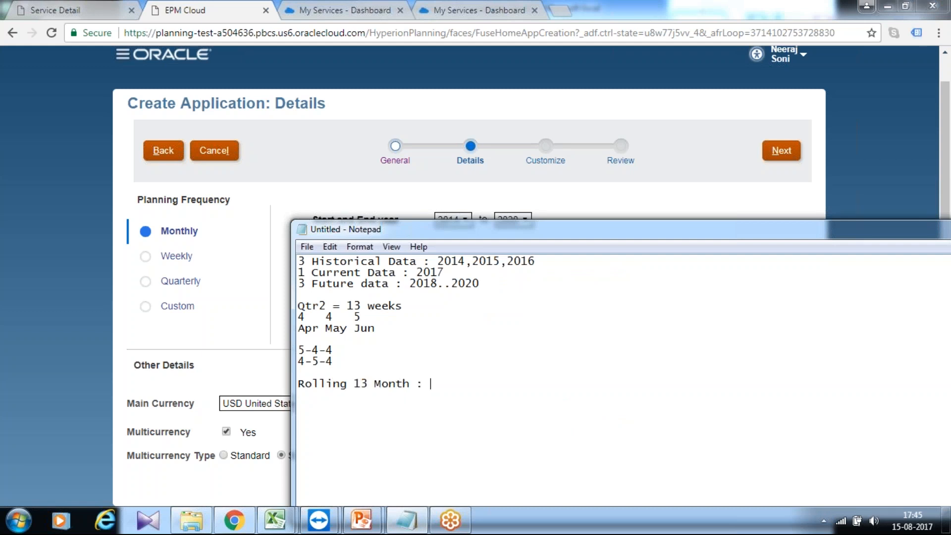
{"action": "type", "text": "2016-Aug to 201"}
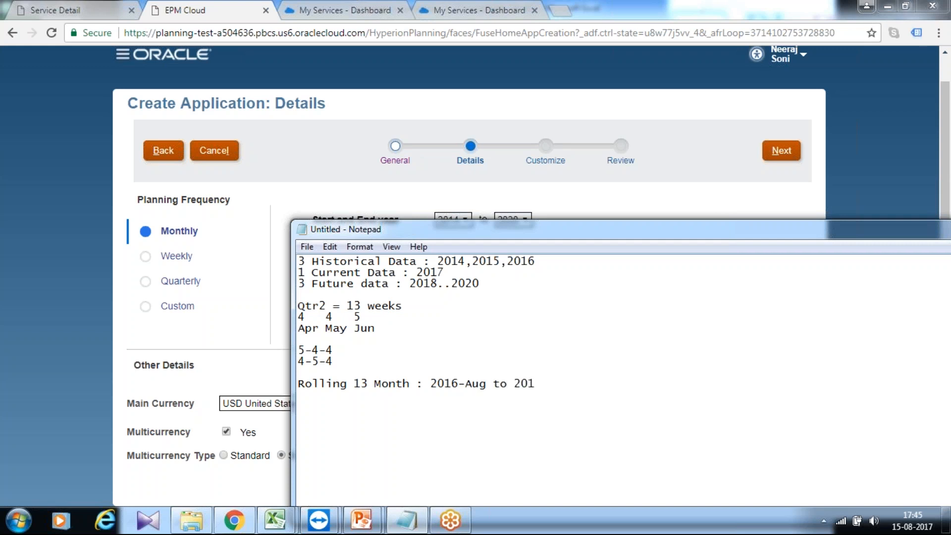
{"action": "type", "text": "7-Aug"}
{"action": "key", "text": "Return"}
Add the line "Rolling 12 Month : 1(Jan Actua)+11( Feb..Dec Forecast)" below the rolling 13 month note
{"action": "type", "text": "Rolling 1"}
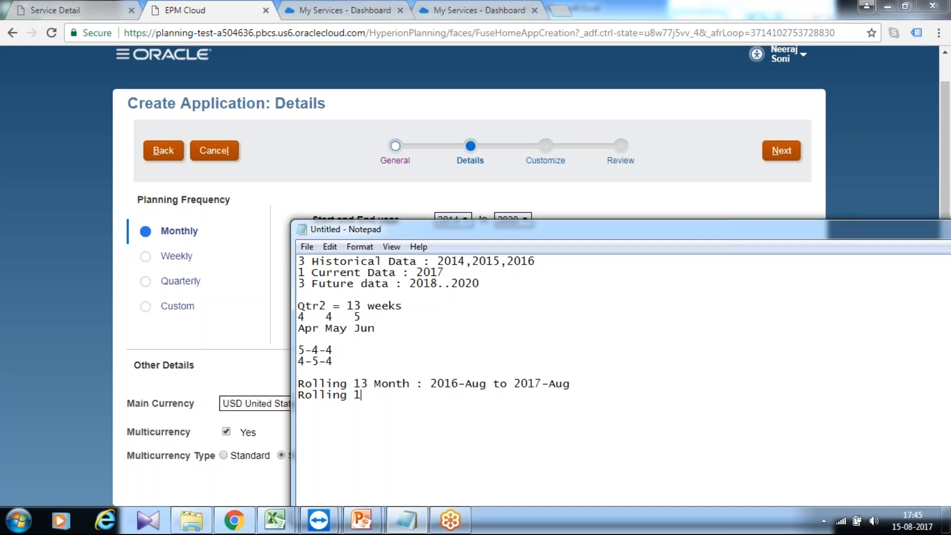
{"action": "type", "text": "2 Month : 1+11"}
{"action": "key", "text": "Return"}
{"action": "key", "text": "BackSpace"}
{"action": "key", "text": "Left"}
{"action": "key", "text": "Left"}
{"action": "key", "text": "Left"}
{"action": "key", "text": "Left"}
{"action": "type", "text": "(Jan)"}
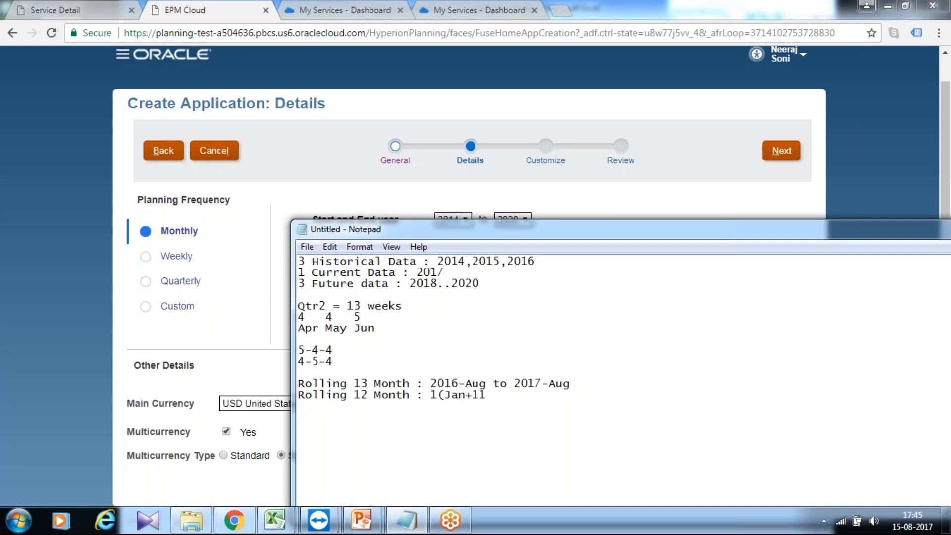
{"action": "key", "text": "Right"}
{"action": "key", "text": "Right"}
{"action": "key", "text": "Right"}
{"action": "type", "text": "("}
{"action": "left_click", "coordinate": [465, 395]}
{"action": "type", "text": "Actual"}
{"action": "key", "text": "BackSpace"}
{"action": "key", "text": "BackSpace"}
{"action": "key", "text": "End"}
{"action": "type", "text": "Feb..Dec Forecast)"}
{"action": "key", "text": "Return"}
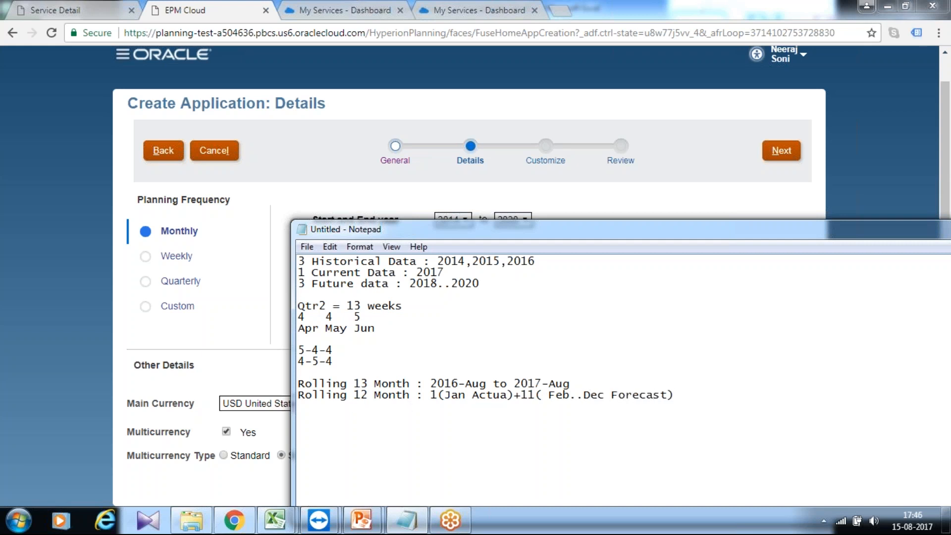
Write "2+10" beneath the rolling 12 month breakdown and return to the application details in Chrome
{"action": "type", "text": "+3"}
{"action": "key", "text": "BackSpace"}
{"action": "key", "text": "BackSpace"}
{"action": "type", "text": "2+10"}
{"action": "key", "text": "Left"}
{"action": "key", "text": "Left"}
{"action": "key", "text": "Left"}
{"action": "key", "text": "Left"}
{"action": "left_click", "coordinate": [843, 153]}
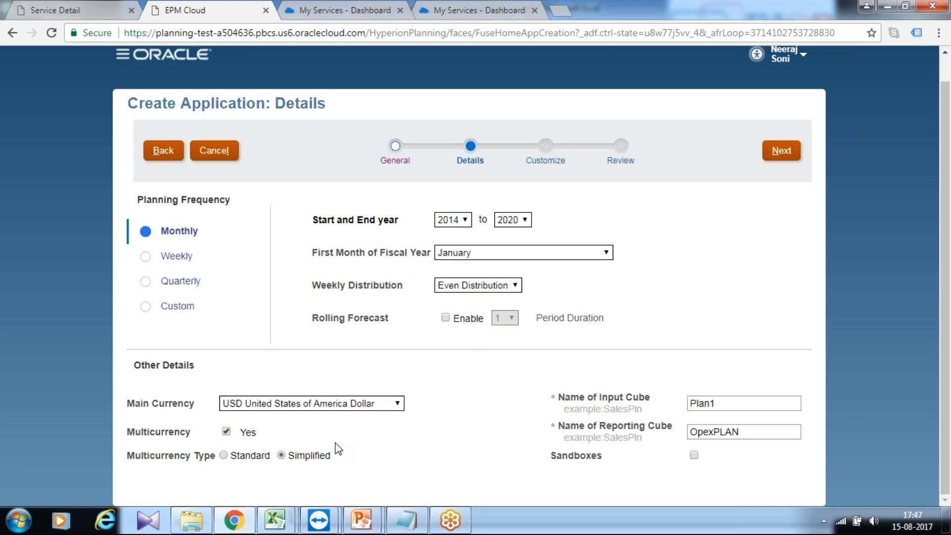
Switch to the PowerPoint slide show and review the Setting Up Currencies slides up to the Standard multicurrency option
{"action": "mouse_move", "coordinate": [361, 520]}
{"action": "left_click", "coordinate": [429, 469]}
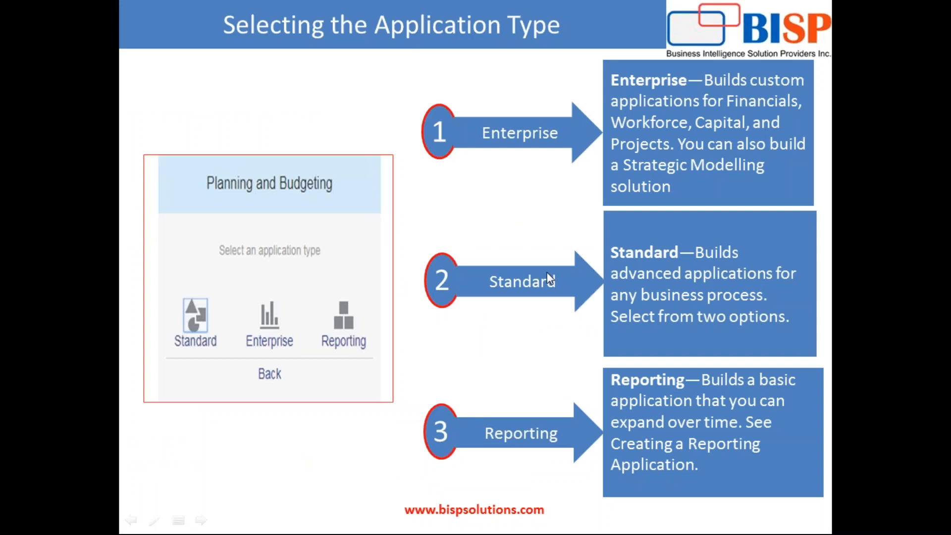
{"action": "key", "text": "Right"}
{"action": "key", "text": "Right"}
{"action": "key", "text": "Right"}
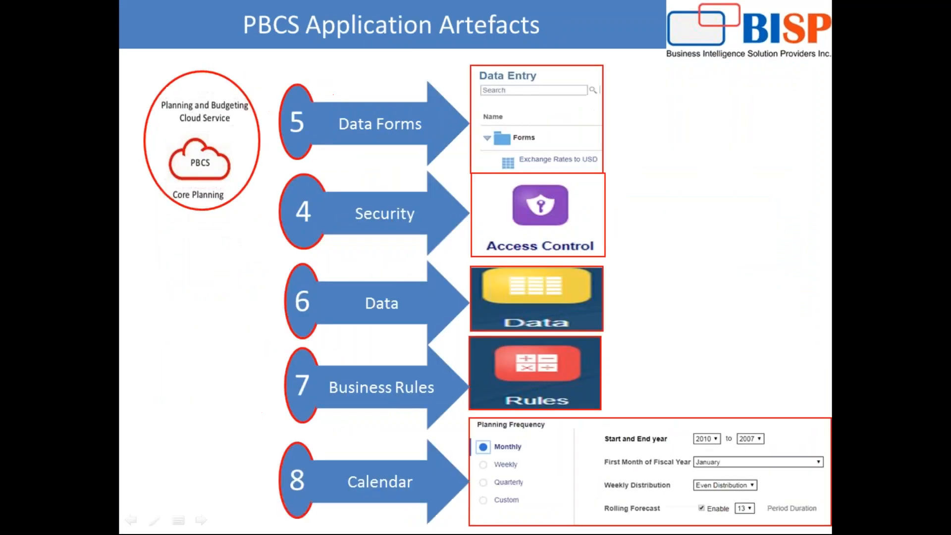
{"action": "key", "text": "Right"}
{"action": "key", "text": "Right"}
{"action": "key", "text": "Right"}
{"action": "key", "text": "Right"}
{"action": "key", "text": "Right"}
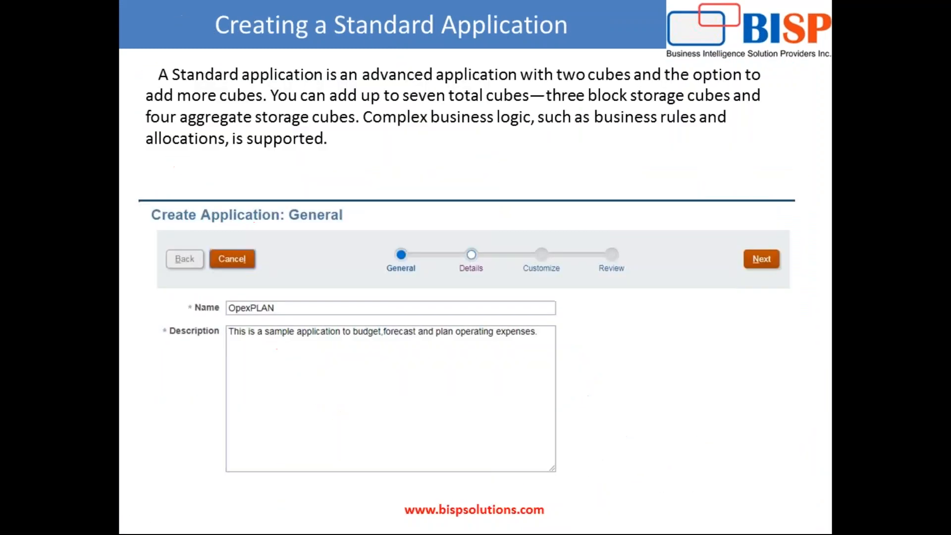
{"action": "key", "text": "Left"}
{"action": "key", "text": "Left"}
{"action": "key", "text": "Right"}
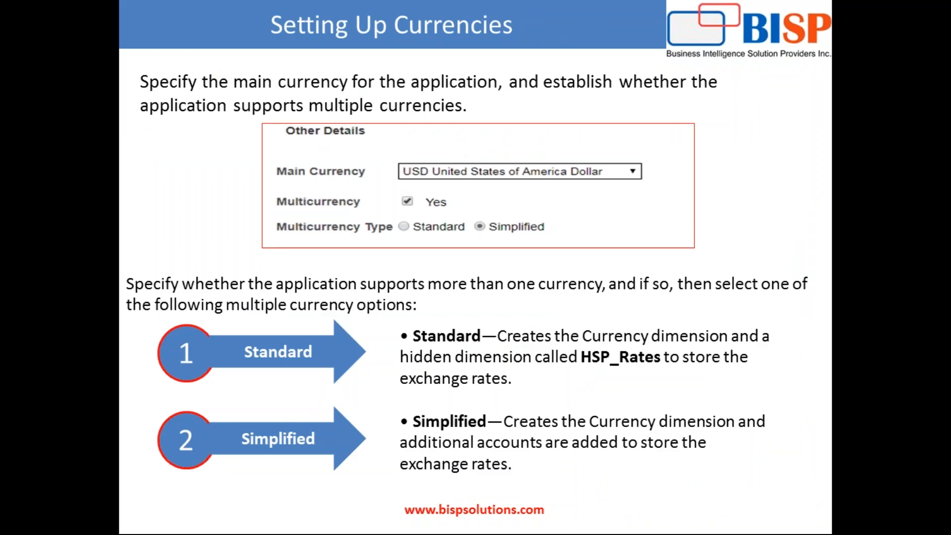
{"action": "key", "text": "Right"}
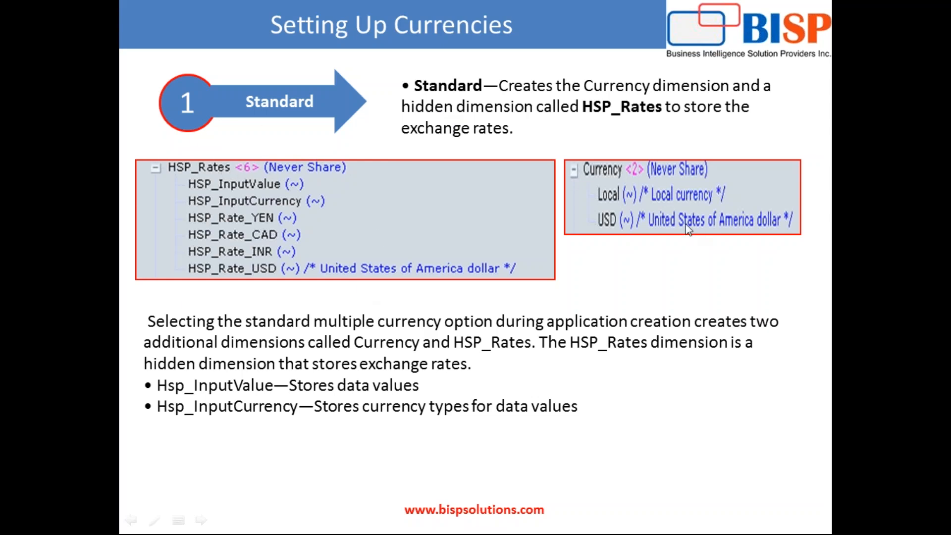
{"action": "key", "text": "super"}
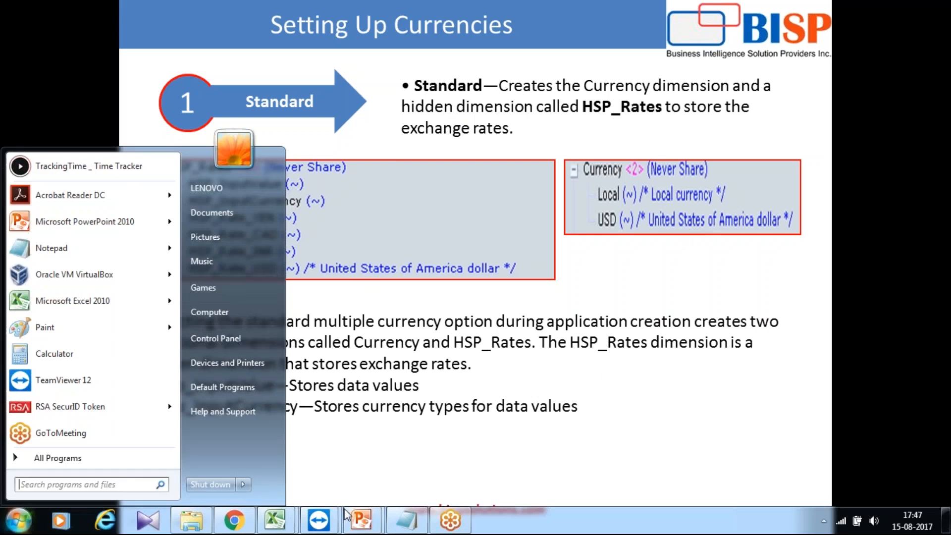
{"action": "left_click", "coordinate": [406, 520]}
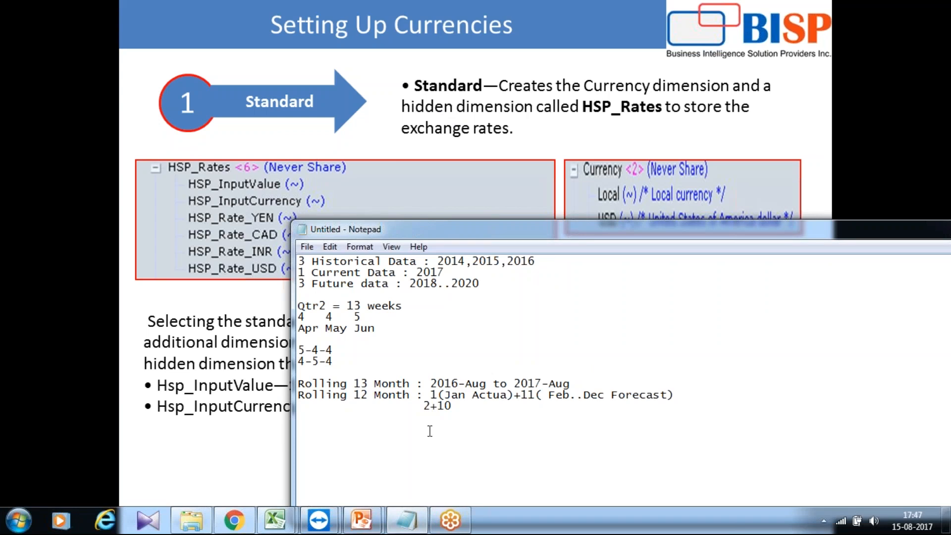
{"action": "type", "text": "1000 USD to INR "}
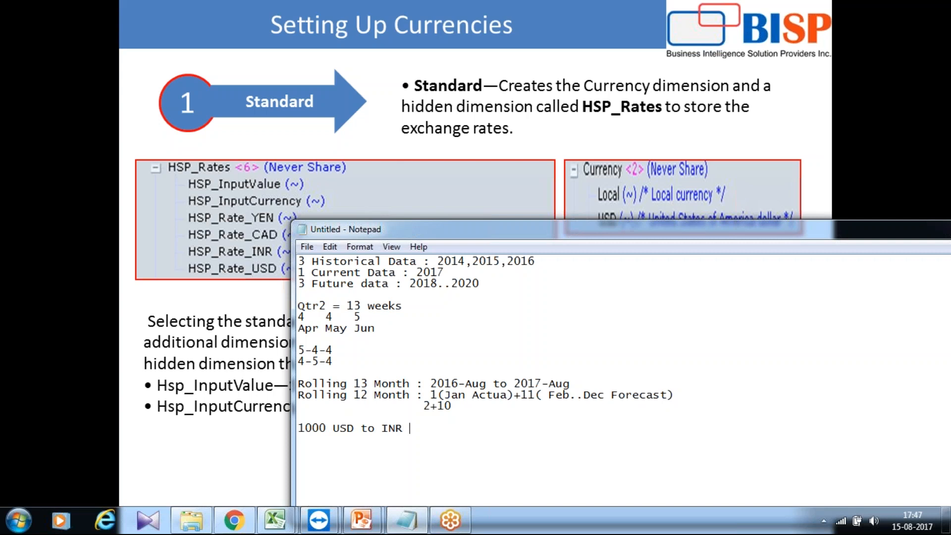
{"action": "type", "text": "@65"}
{"action": "key", "text": "Return"}
List the example's details on separate lines: "Input Value : 1000", "Input Currency : USD" and "Exchange Rate : 65"
{"action": "type", "text": "Input Value : 1000"}
{"action": "key", "text": "Return"}
{"action": "type", "text": "Input Currency :"}
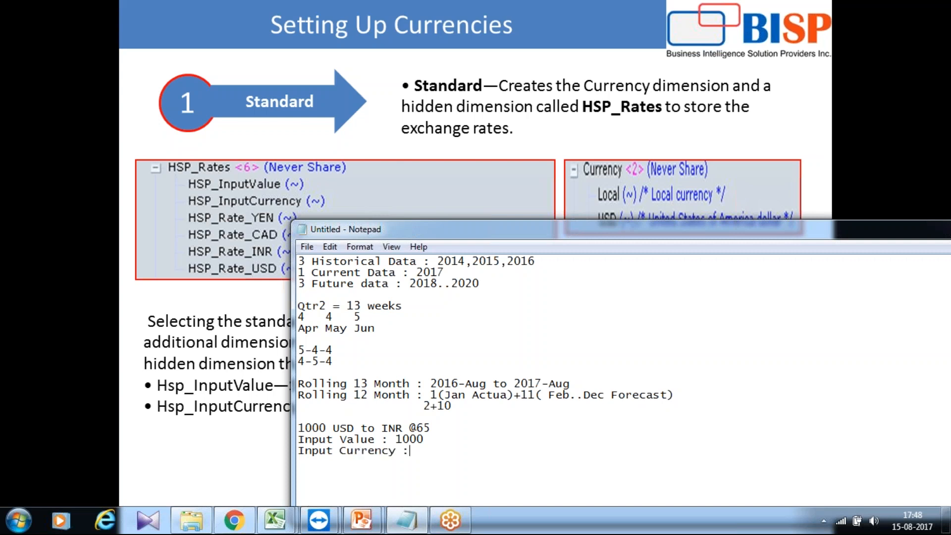
{"action": "type", "text": " USD"}
{"action": "key", "text": "Return"}
{"action": "type", "text": "Exchange Rate : "}
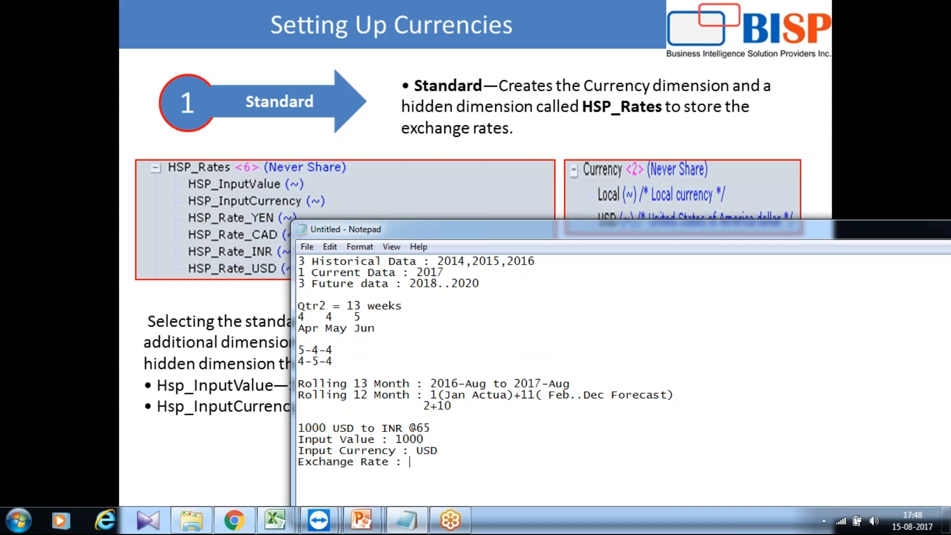
{"action": "type", "text": "65"}
Switch to the TeamViewer remote session and examine the HSP_Rates dimension's input value, input currency and INR rate members in the Plan2 outline
{"action": "left_click", "coordinate": [319, 520]}
{"action": "left_click", "coordinate": [373, 461]}
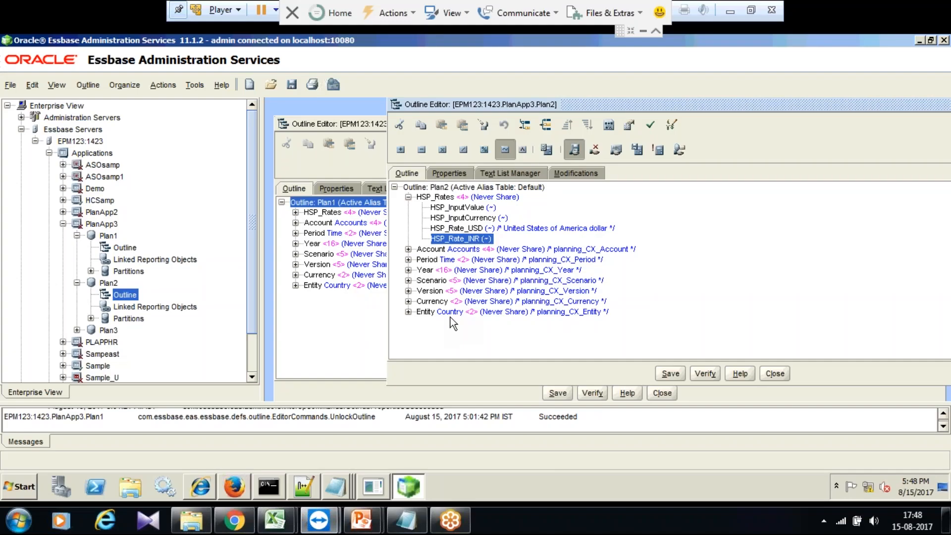
{"action": "left_click", "coordinate": [444, 198]}
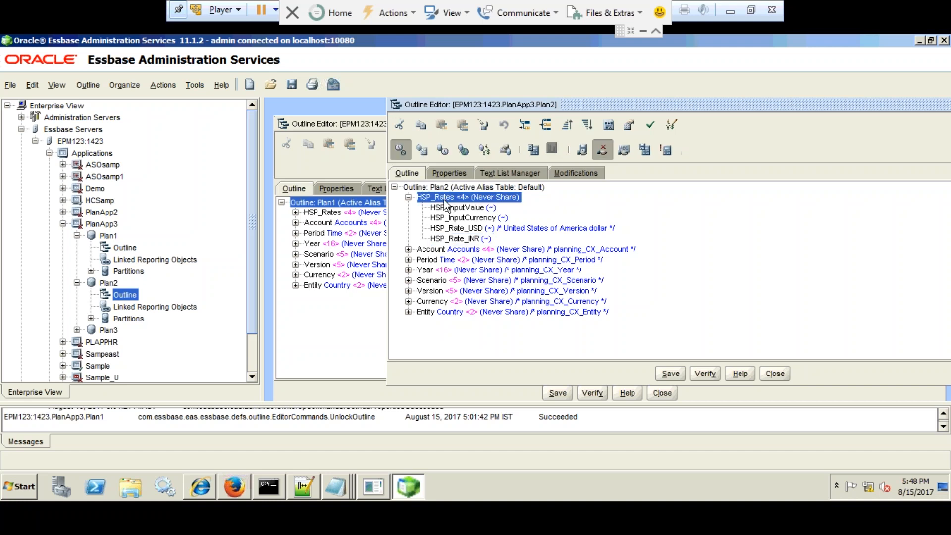
{"action": "left_click", "coordinate": [463, 217]}
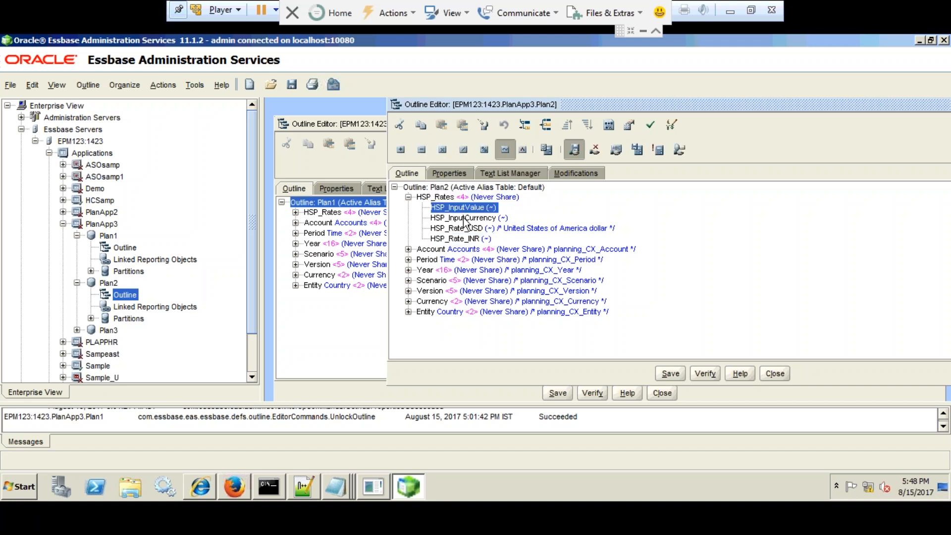
{"action": "left_click", "coordinate": [463, 239]}
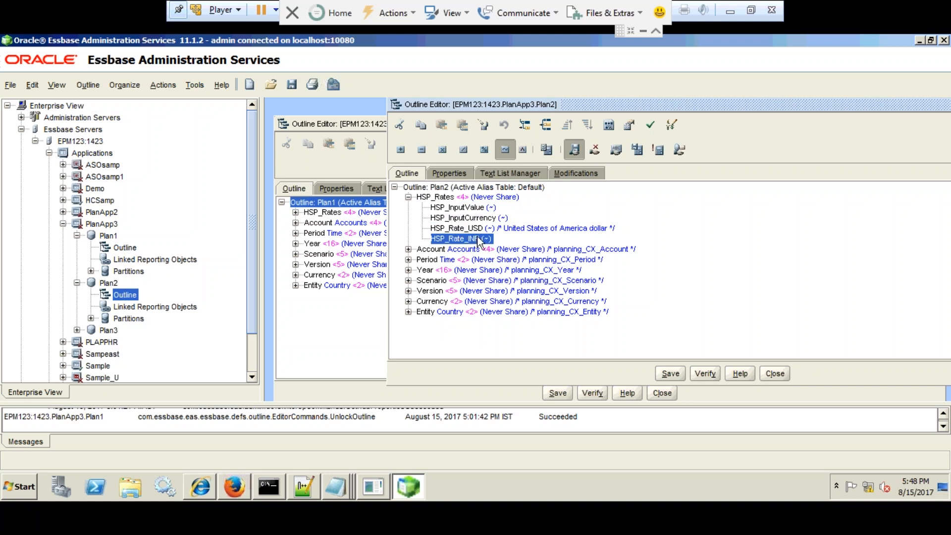
Return to the TeamViewer remote session and expand the Currency dimension in the Plan2 outline to examine its members
{"action": "left_click", "coordinate": [644, 29]}
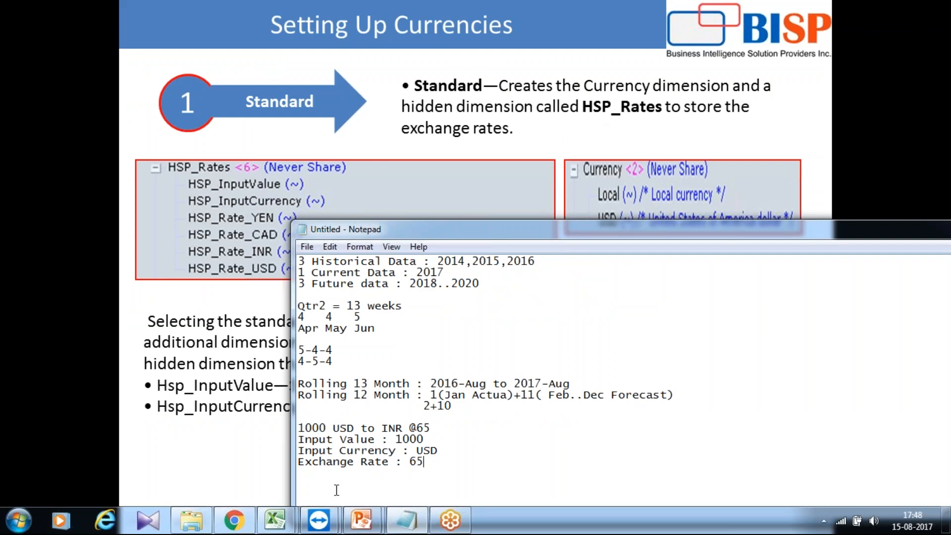
{"action": "mouse_move", "coordinate": [342, 525]}
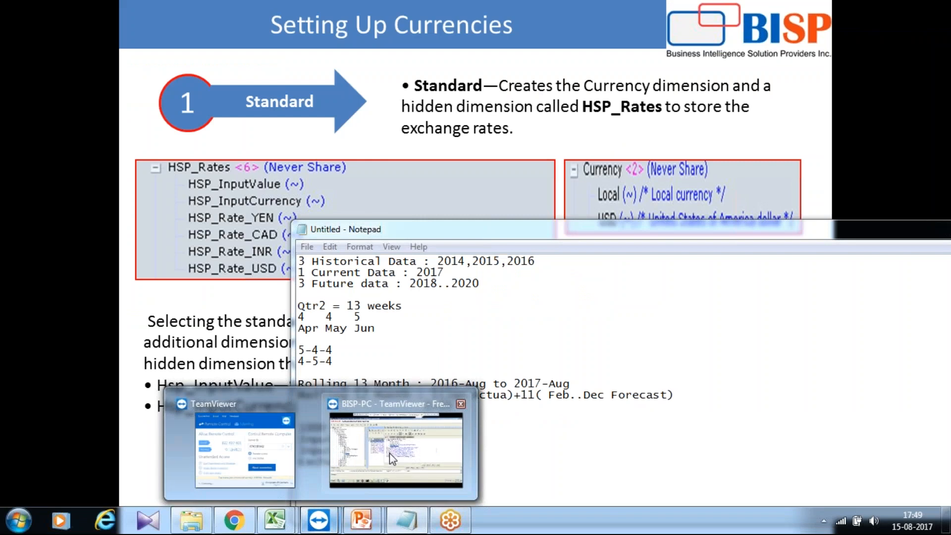
{"action": "left_click", "coordinate": [389, 453]}
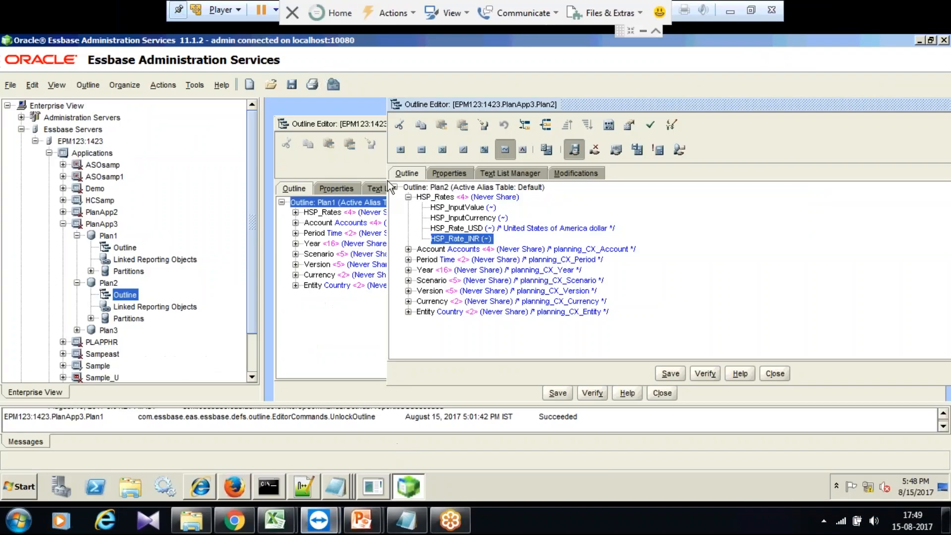
{"action": "left_click", "coordinate": [409, 197]}
{"action": "key", "text": "Right"}
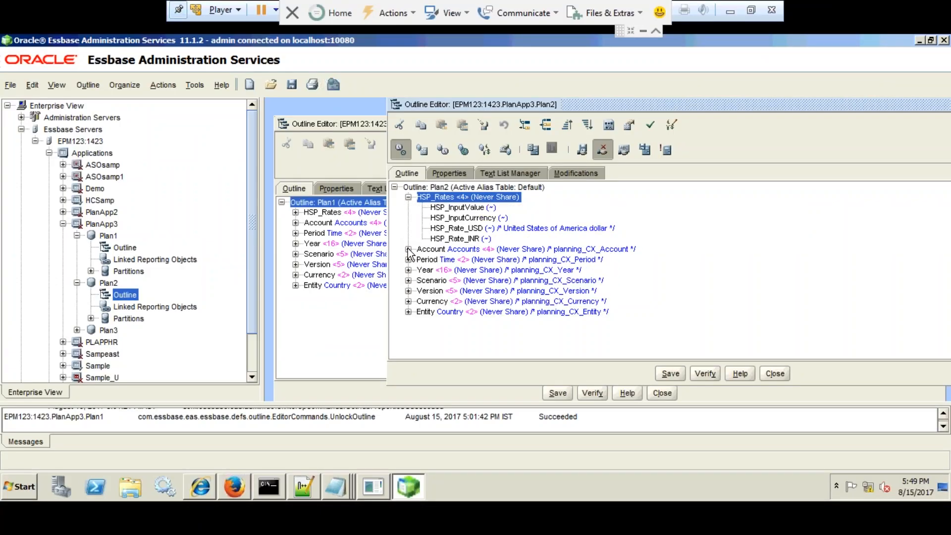
{"action": "double_click", "coordinate": [478, 301]}
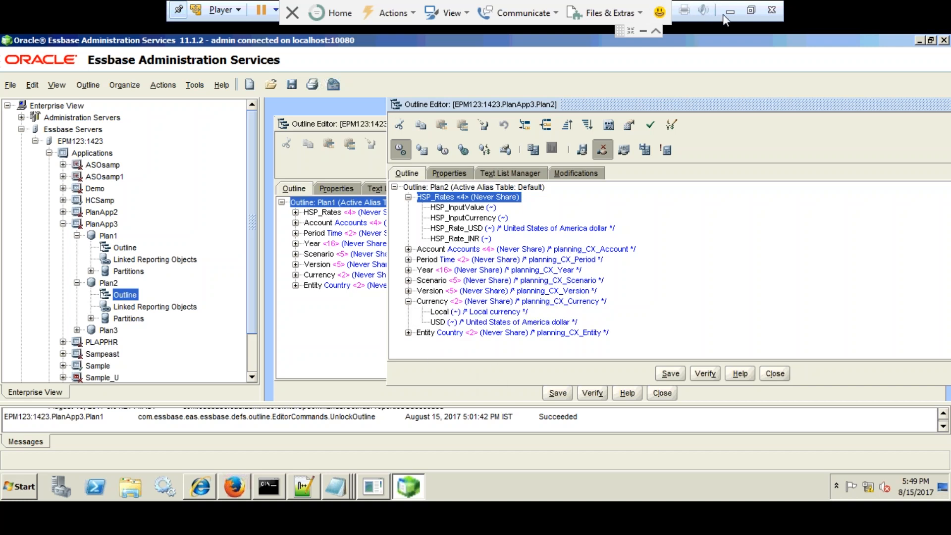
Return to the PowerPoint slide show and review the Simplified multicurrency option on the next Setting Up Currencies slide
{"action": "left_click", "coordinate": [644, 30]}
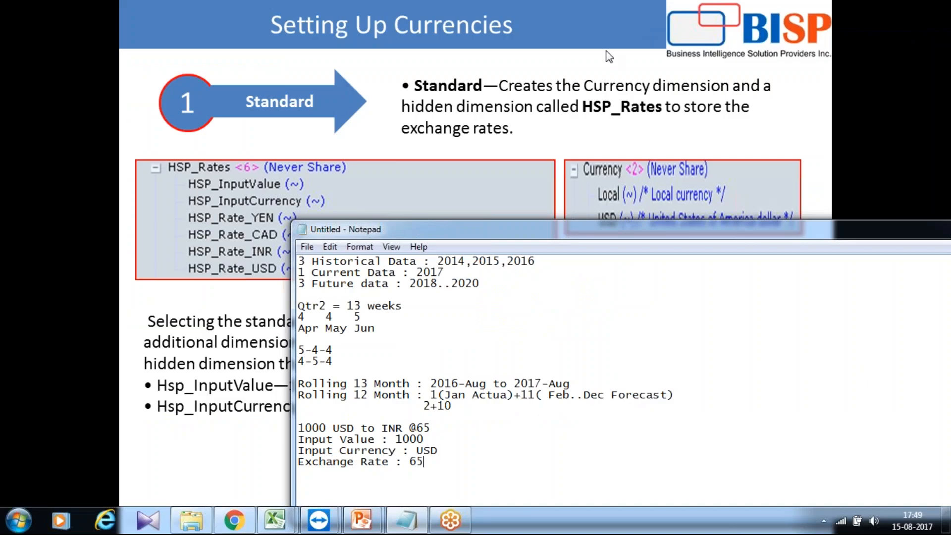
{"action": "left_click", "coordinate": [602, 115]}
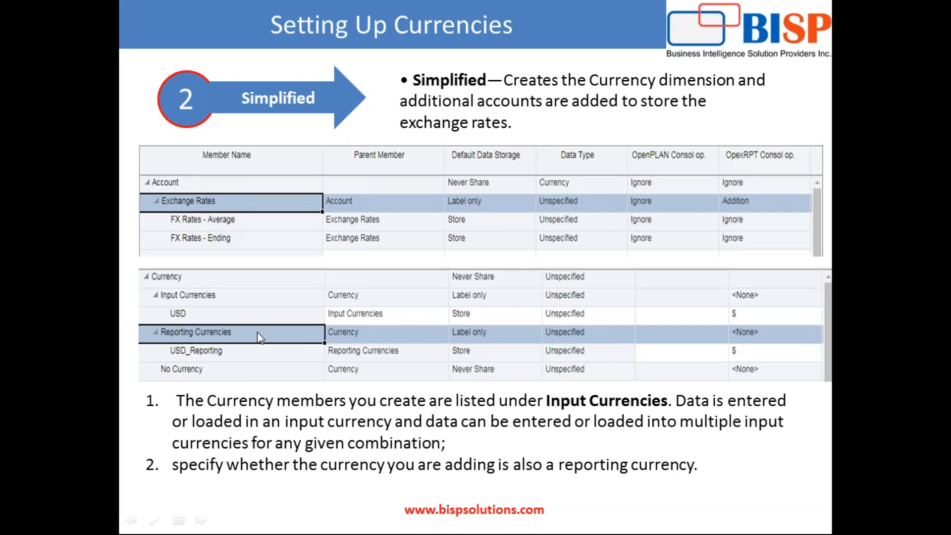
Switch to Chrome and name the application's input cube OpexDB and its reporting cube OpenRTP
{"action": "key", "text": "super"}
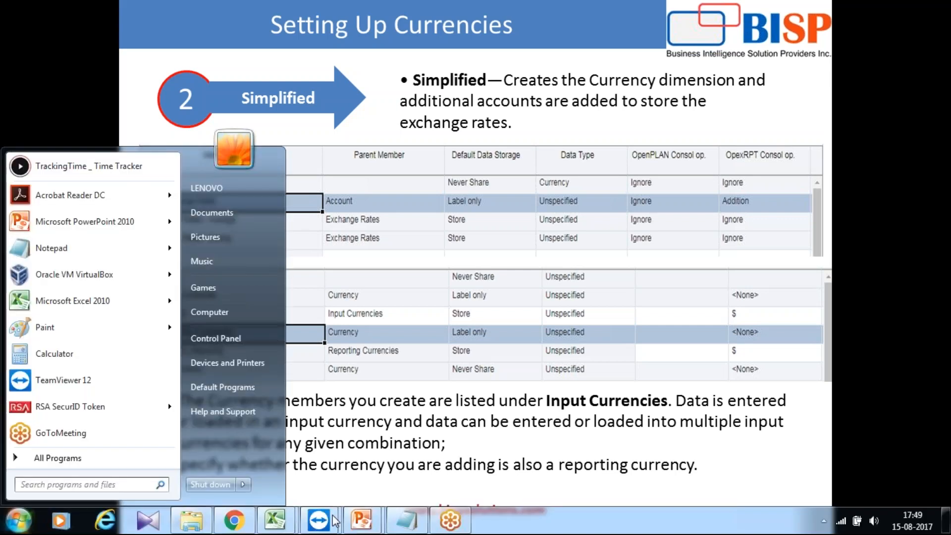
{"action": "left_click", "coordinate": [235, 522]}
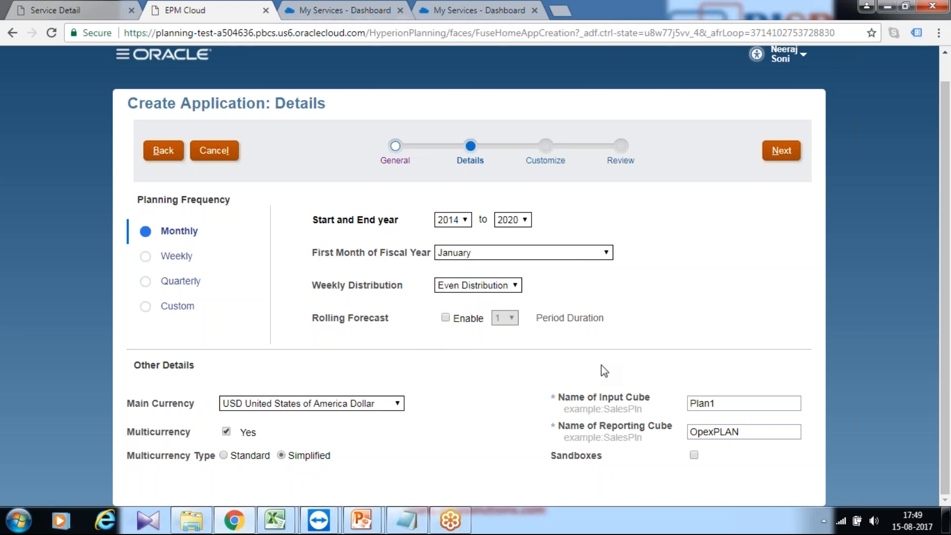
{"action": "double_click", "coordinate": [731, 402]}
{"action": "type", "text": "OpexDB"}
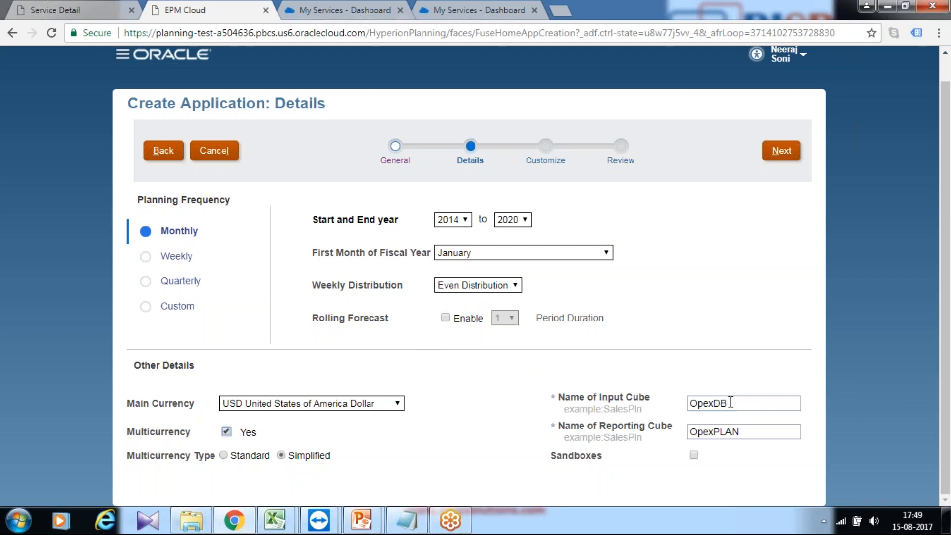
{"action": "key", "text": "Tab"}
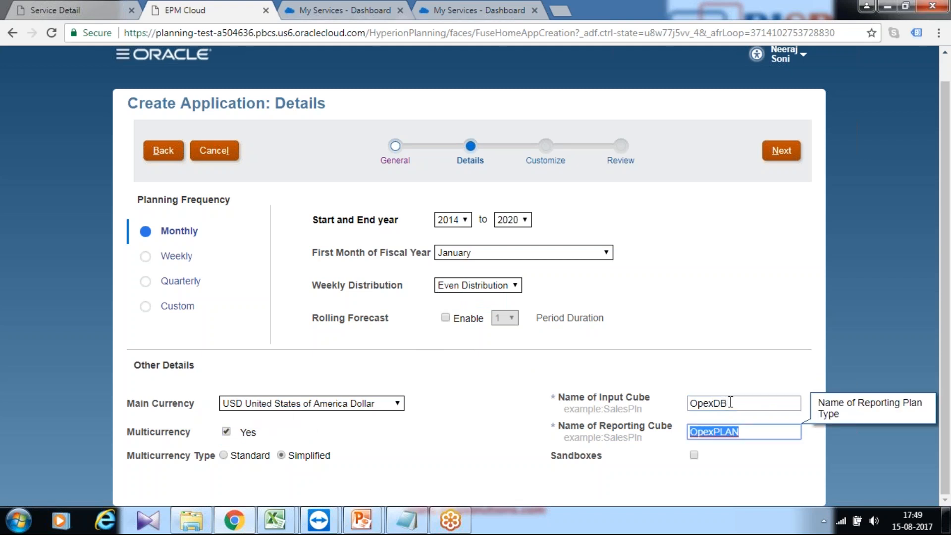
{"action": "type", "text": "Oen"}
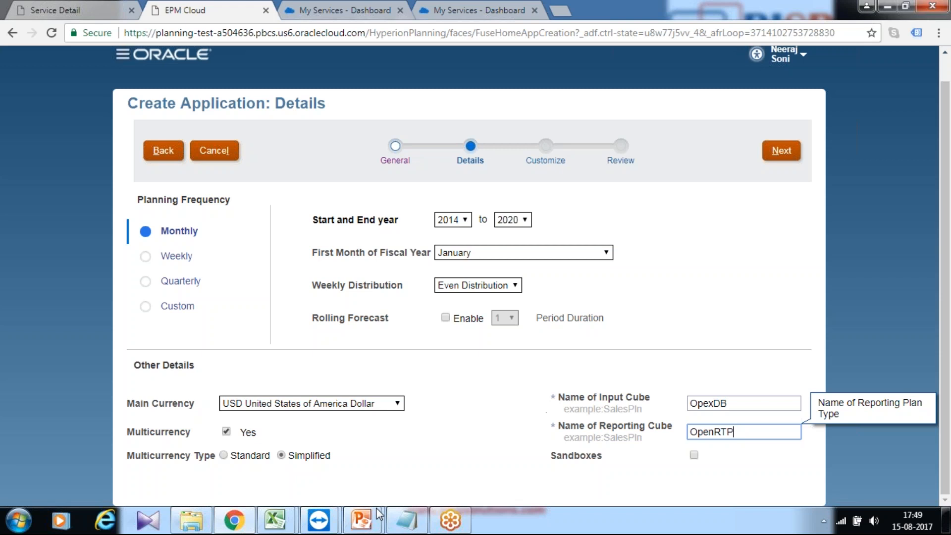
Recheck the Simplified currency slide in PowerPoint, then return to Chrome and proceed to the application's Customize stage
{"action": "left_click", "coordinate": [361, 520]}
{"action": "left_click", "coordinate": [446, 446]}
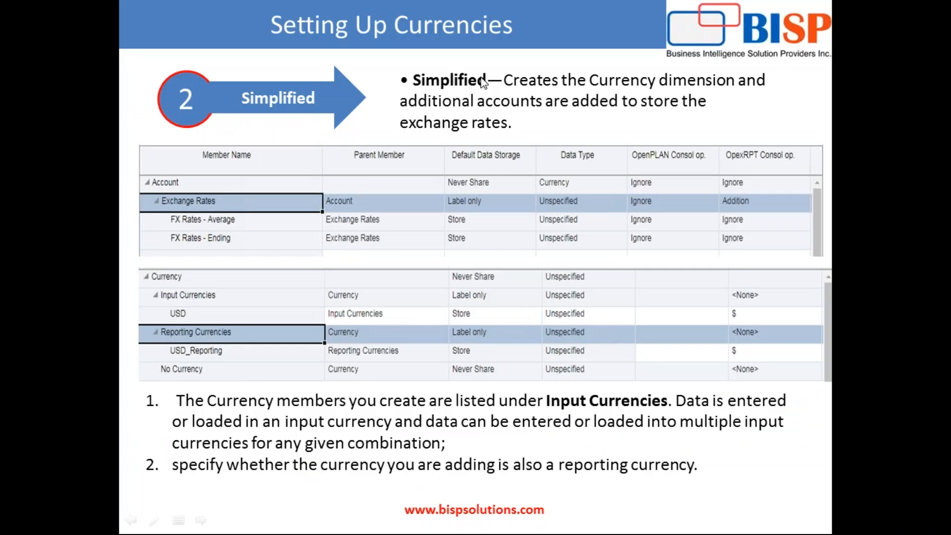
{"action": "key", "text": "alt+Tab"}
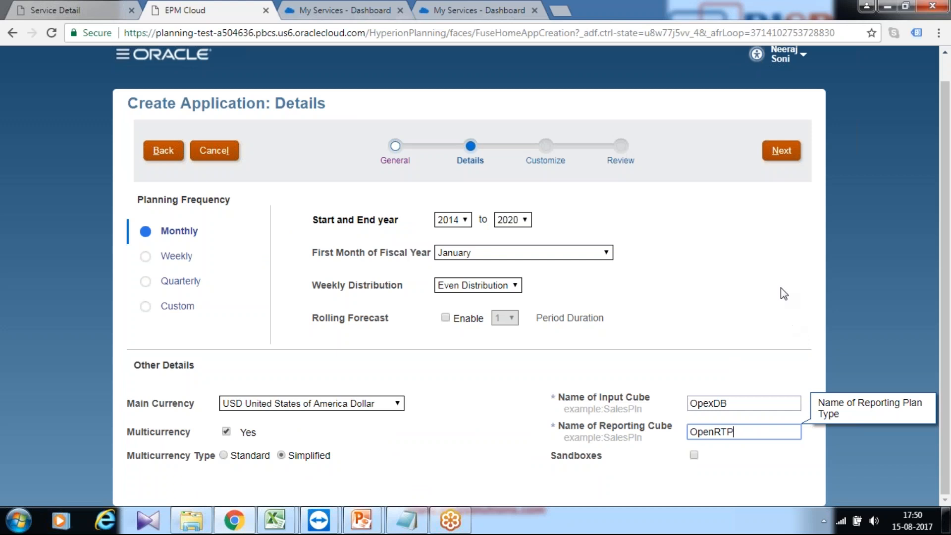
{"action": "left_click", "coordinate": [782, 151]}
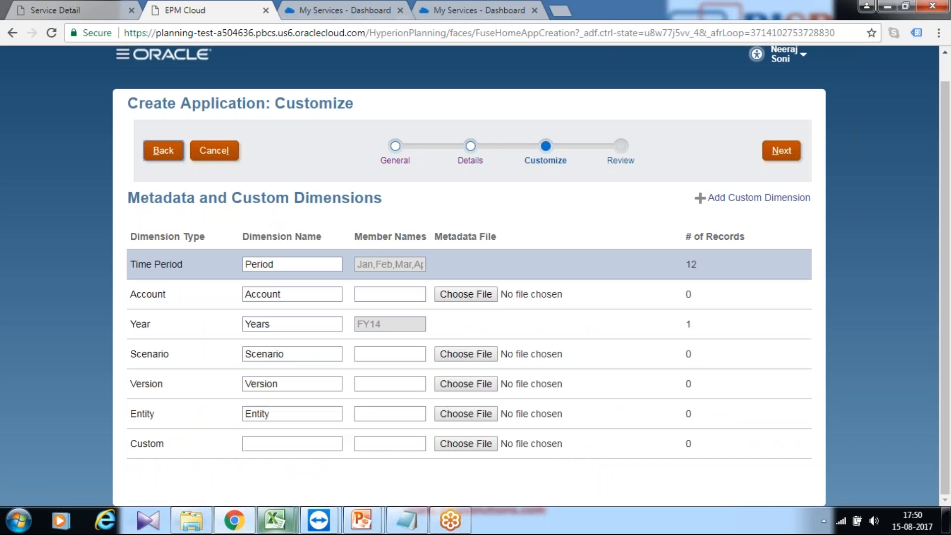
Switch to the xl-budgetconsolidation_v1 workbook in Excel and highlight the May-17 attendance scenario columns and the Accommodation Expenses accounts
{"action": "mouse_move", "coordinate": [275, 520]}
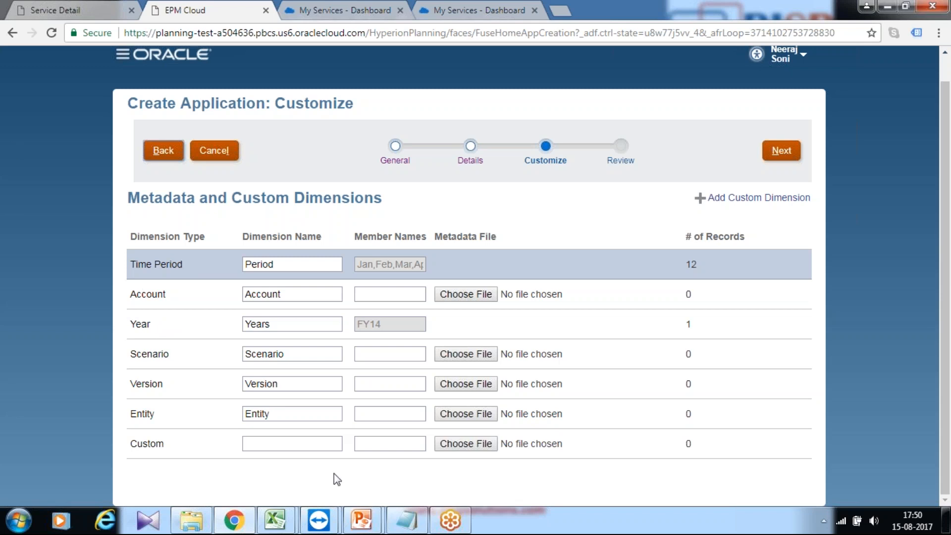
{"action": "left_click", "coordinate": [322, 450]}
{"action": "left_click", "coordinate": [222, 250]}
{"action": "left_click_drag", "start_coordinate": [252, 210], "coordinate": [375, 219]}
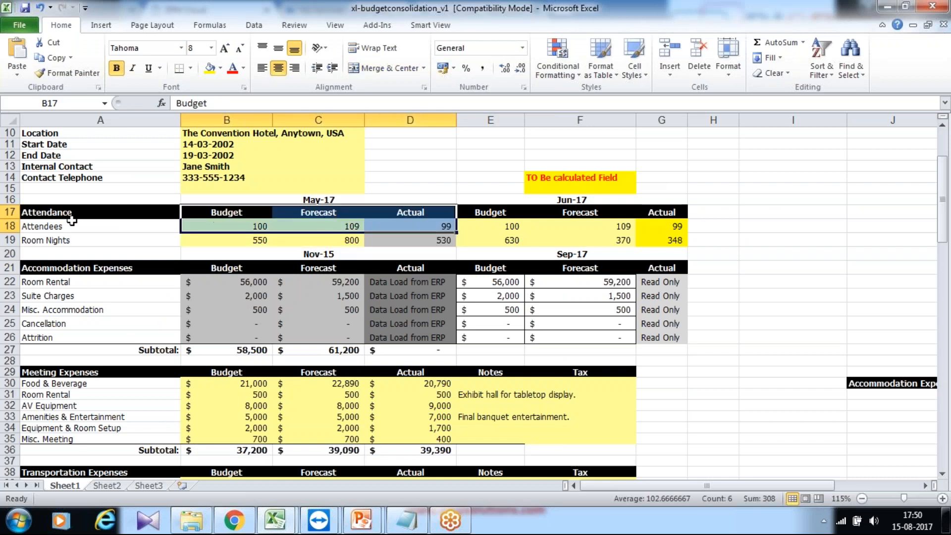
{"action": "left_click_drag", "start_coordinate": [58, 267], "coordinate": [53, 337]}
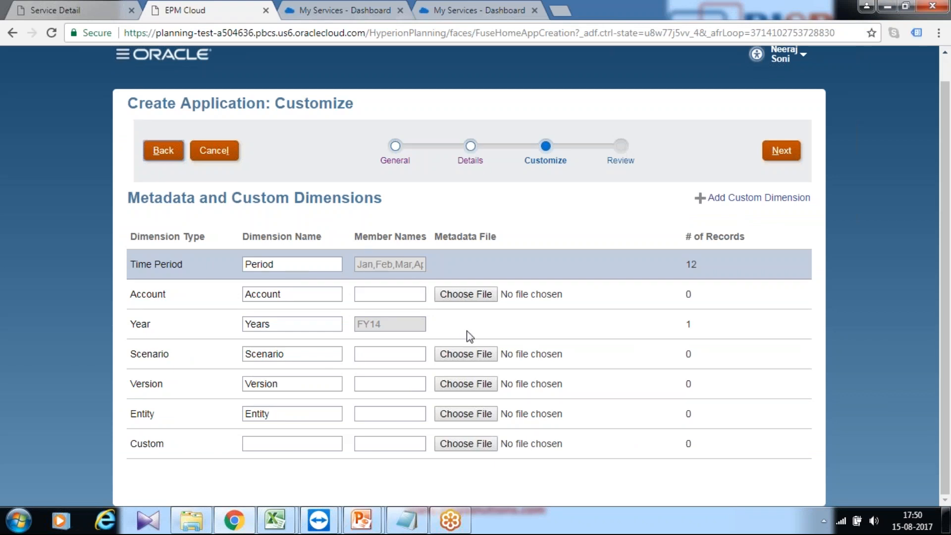
Load Planning_Metadata from the ExportedMetadataFile (4) folder as the Account dimension's metadata file and highlight its record count
{"action": "left_click", "coordinate": [482, 296]}
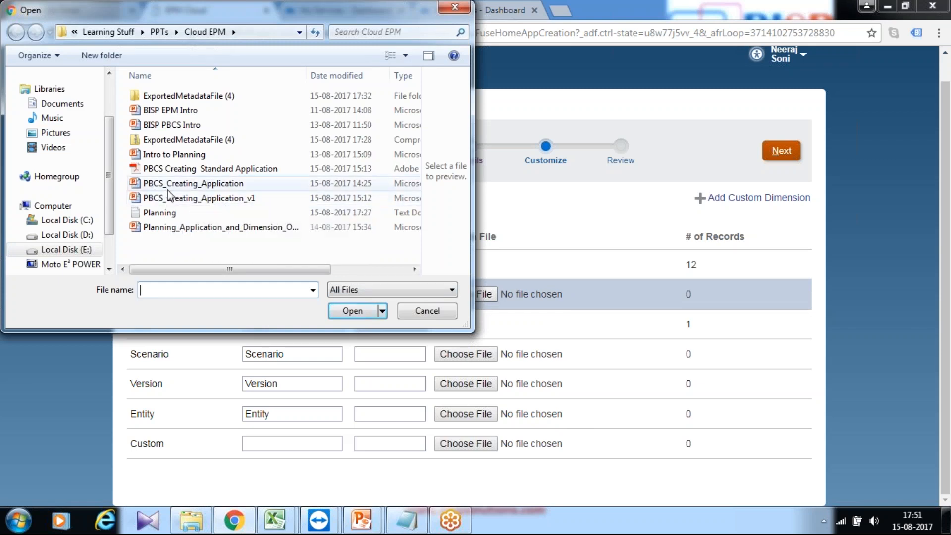
{"action": "double_click", "coordinate": [173, 96]}
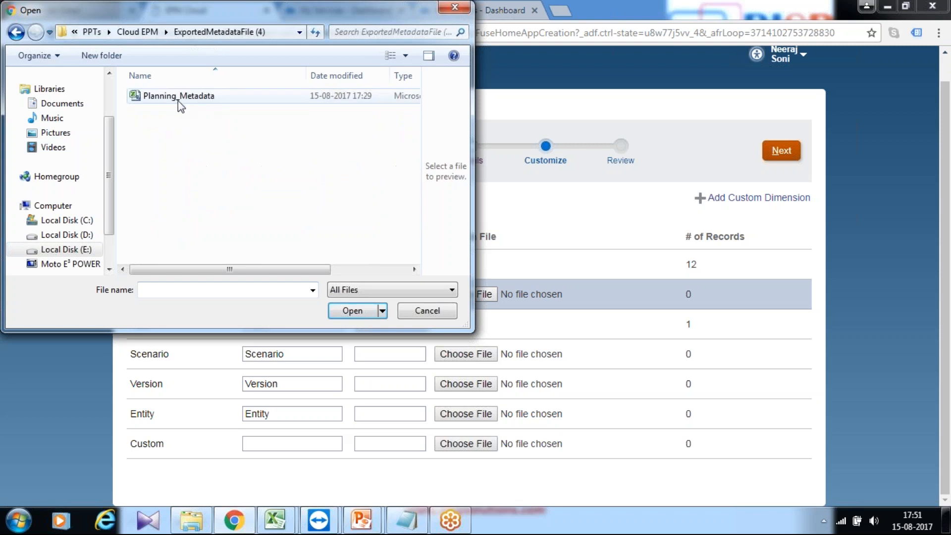
{"action": "left_click", "coordinate": [181, 99]}
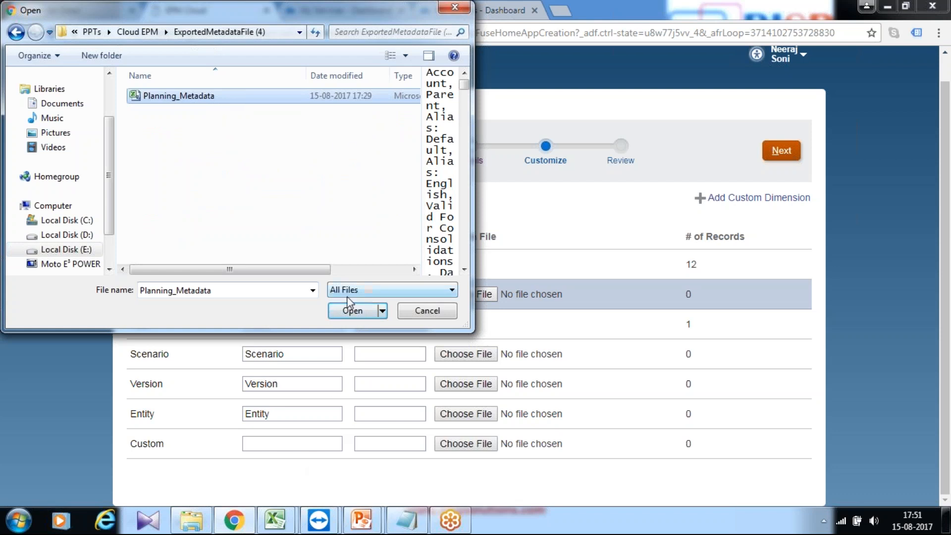
{"action": "left_click", "coordinate": [353, 310]}
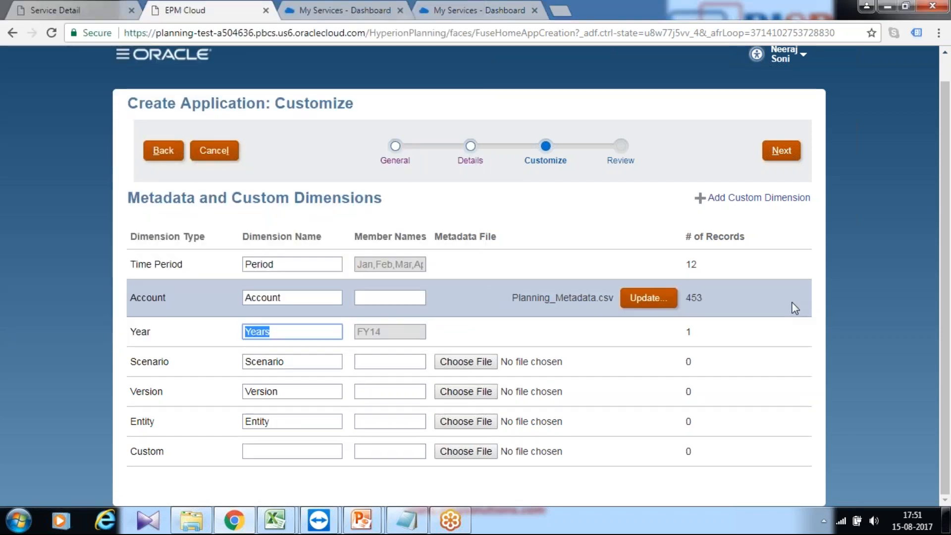
{"action": "left_click_drag", "start_coordinate": [702, 299], "coordinate": [693, 300]}
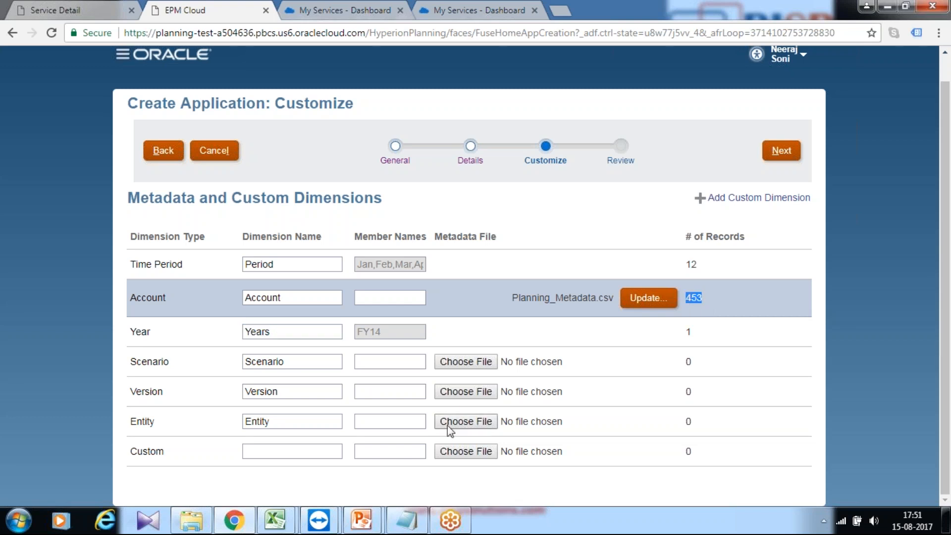
Switch to the xl-budgetconsolidation_v1 workbook and look through Excel's recent workbooks for the metadata file
{"action": "mouse_move", "coordinate": [276, 520]}
{"action": "mouse_move", "coordinate": [369, 455]}
{"action": "left_click", "coordinate": [865, 389]}
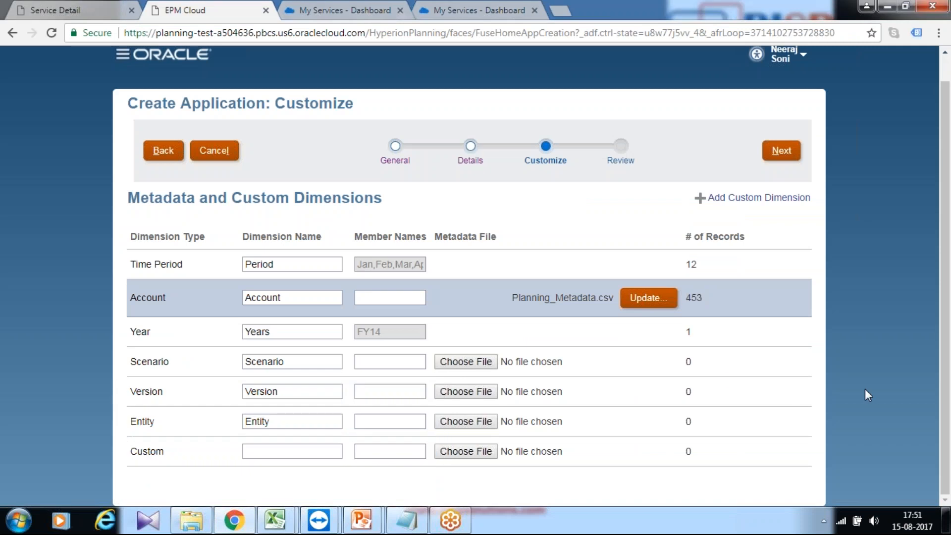
{"action": "left_click", "coordinate": [291, 513]}
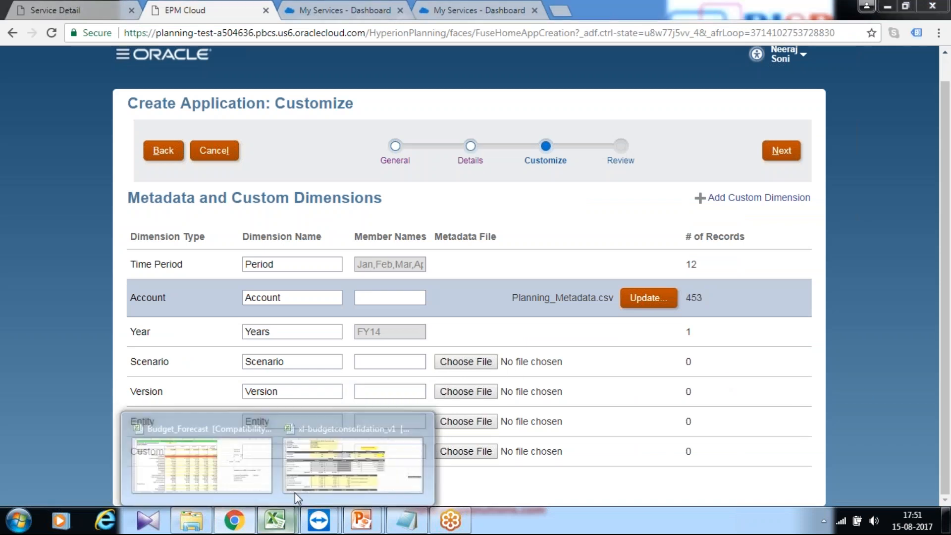
{"action": "left_click", "coordinate": [313, 465]}
{"action": "key", "text": "alt+f"}
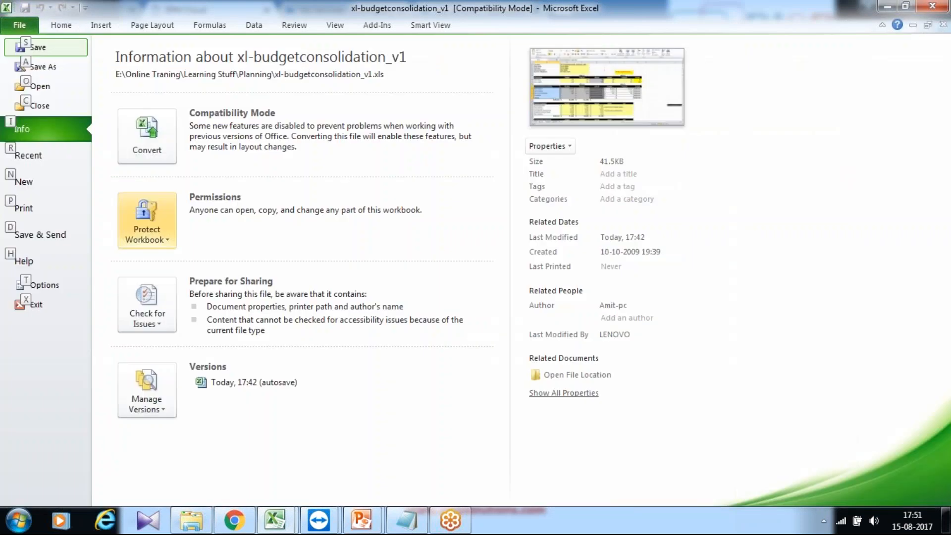
{"action": "left_click", "coordinate": [73, 158]}
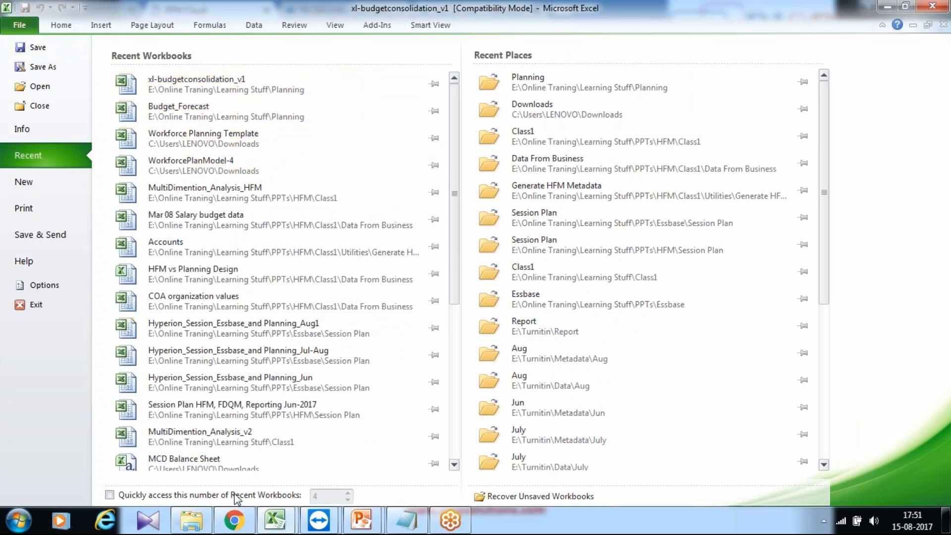
Open the Planning_Metadata file from the ExportedMetadataFile (4) folder in Excel
{"action": "left_click", "coordinate": [198, 520]}
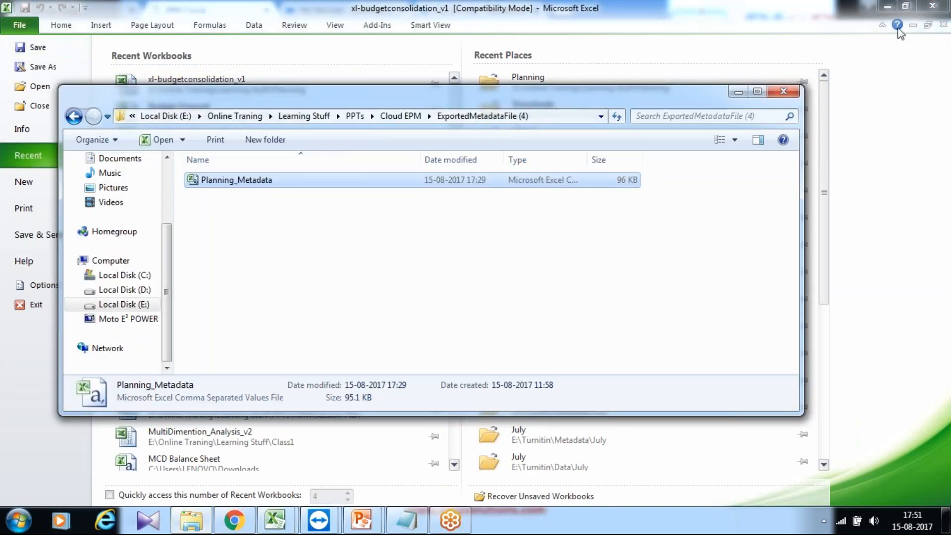
{"action": "left_click", "coordinate": [894, 141]}
{"action": "key", "text": "Escape"}
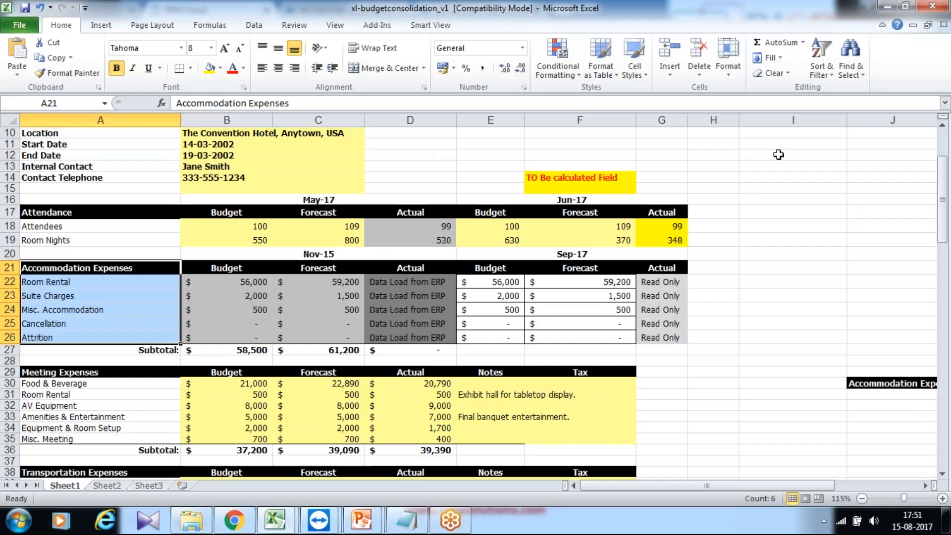
{"action": "key", "text": "alt+Tab"}
{"action": "left_click_drag", "start_coordinate": [222, 190], "coordinate": [870, 238]}
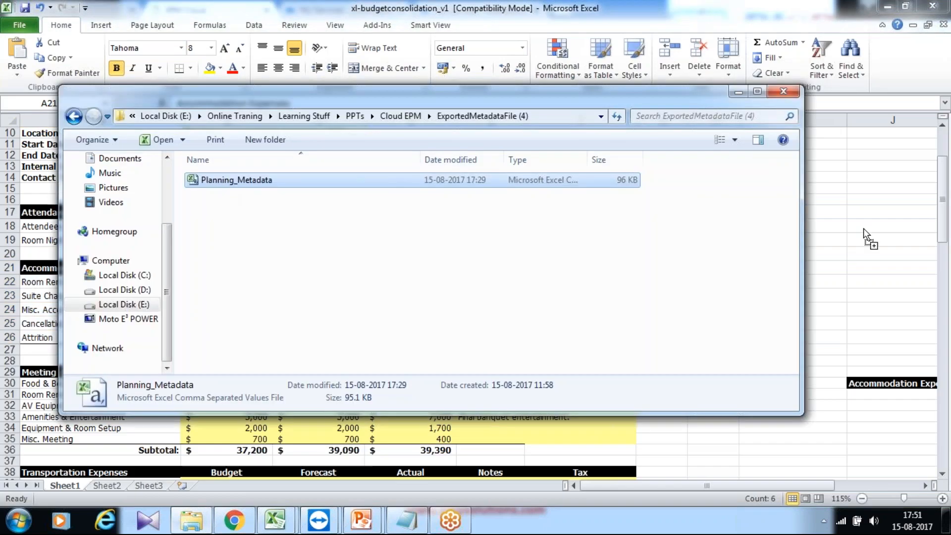
{"action": "left_click", "coordinate": [562, 7]}
{"action": "left_click", "coordinate": [441, 232]}
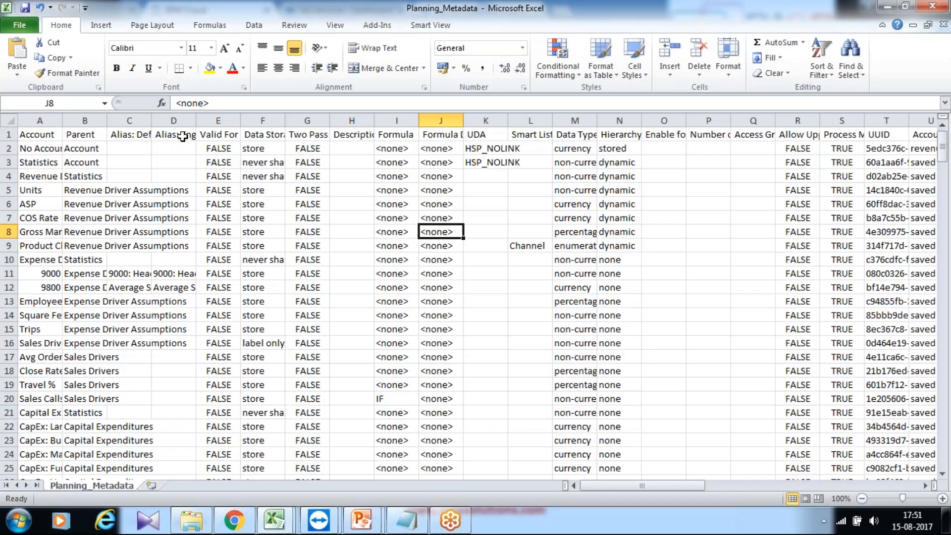
Widen the Account and Parent columns to fit their contents, then return to the EPM Cloud page in Chrome
{"action": "left_click_drag", "start_coordinate": [62, 120], "coordinate": [61, 120]}
{"action": "double_click", "coordinate": [62, 120]}
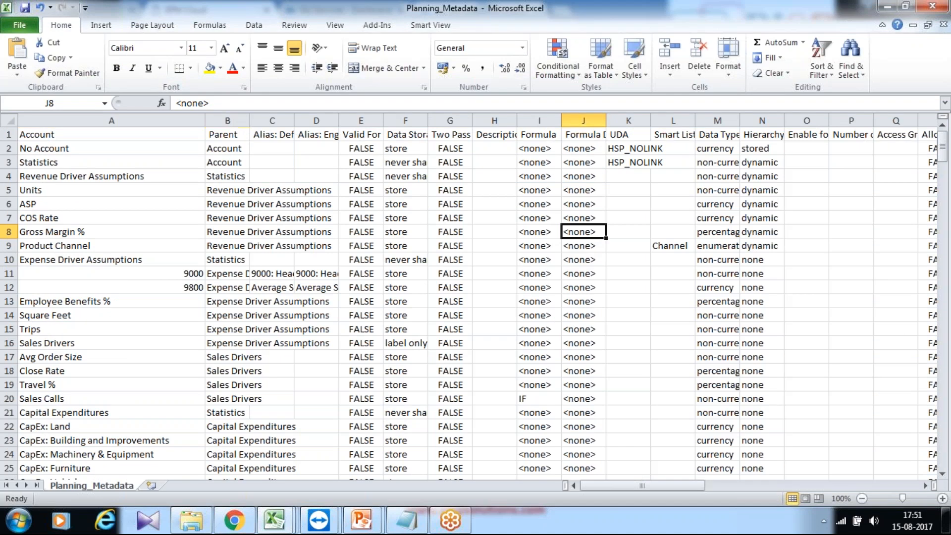
{"action": "double_click", "coordinate": [206, 121]}
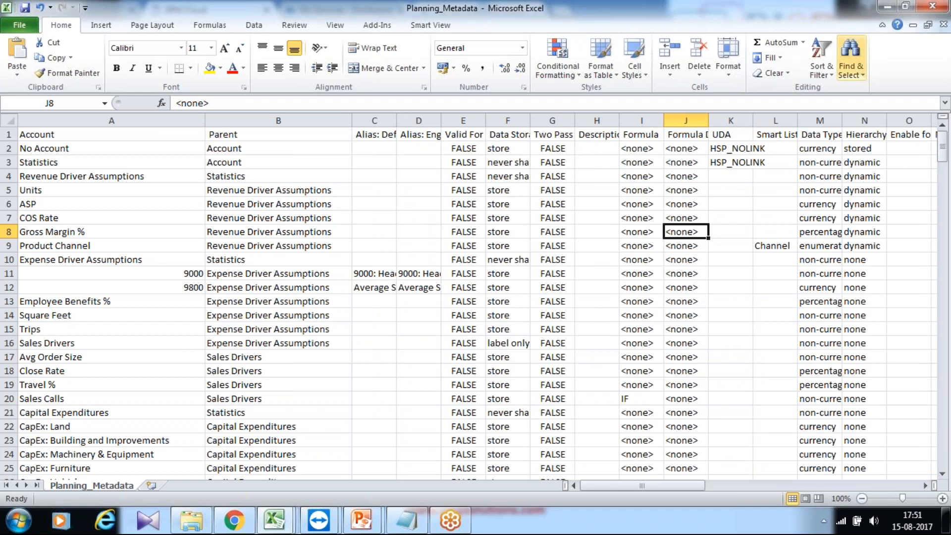
{"action": "left_click", "coordinate": [889, 6]}
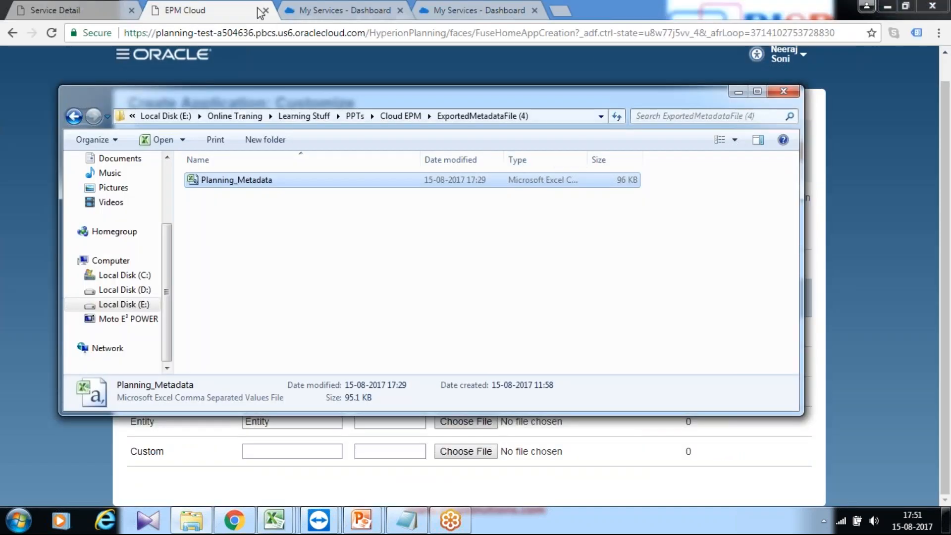
{"action": "left_click", "coordinate": [208, 7]}
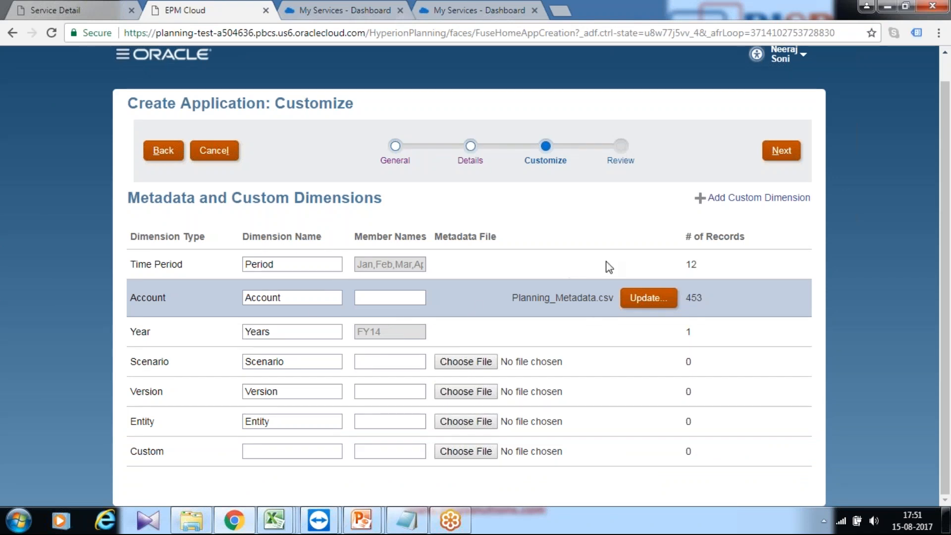
Proceed to the application review and check the fiscal month, weekly distribution, multicurrency, sandbox setting and both cube names
{"action": "left_click", "coordinate": [791, 156]}
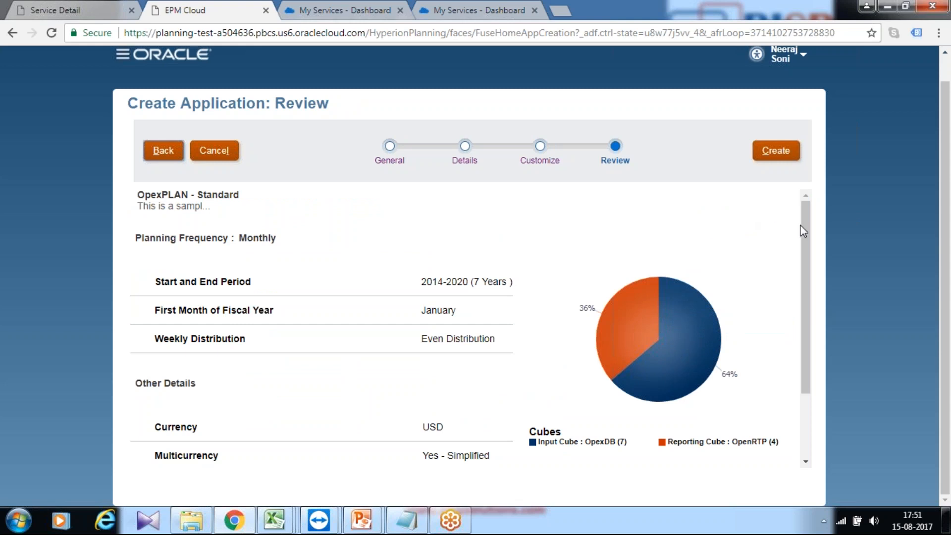
{"action": "left_click_drag", "start_coordinate": [806, 272], "coordinate": [795, 242]}
{"action": "left_click_drag", "start_coordinate": [416, 311], "coordinate": [456, 310]}
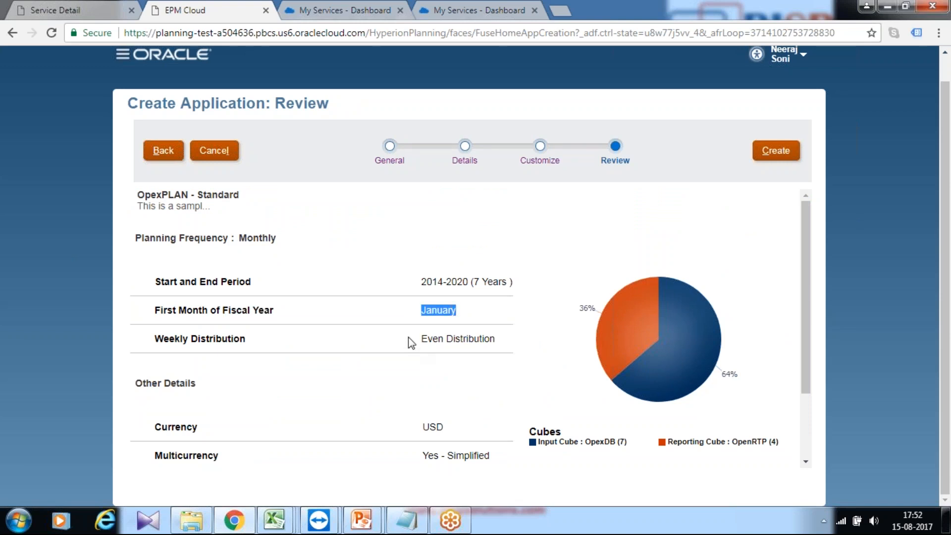
{"action": "left_click_drag", "start_coordinate": [408, 339], "coordinate": [498, 343]}
{"action": "scroll", "coordinate": [499, 343], "scroll_direction": "down", "scroll_amount": 2}
{"action": "left_click_drag", "start_coordinate": [422, 364], "coordinate": [481, 363]}
{"action": "left_click_drag", "start_coordinate": [424, 392], "coordinate": [463, 391]}
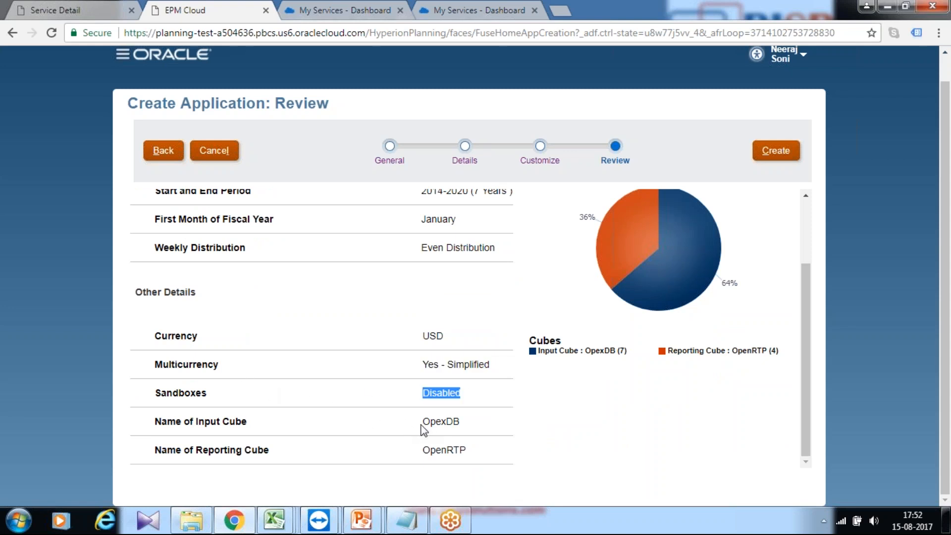
{"action": "left_click_drag", "start_coordinate": [421, 422], "coordinate": [459, 417]}
{"action": "left_click_drag", "start_coordinate": [422, 450], "coordinate": [467, 448]}
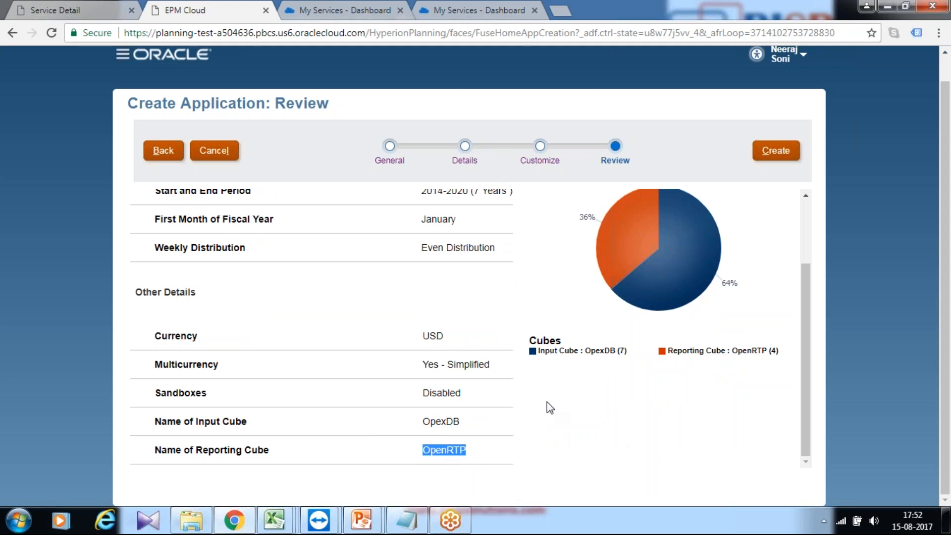
{"action": "scroll", "coordinate": [609, 393], "scroll_direction": "up", "scroll_amount": 3}
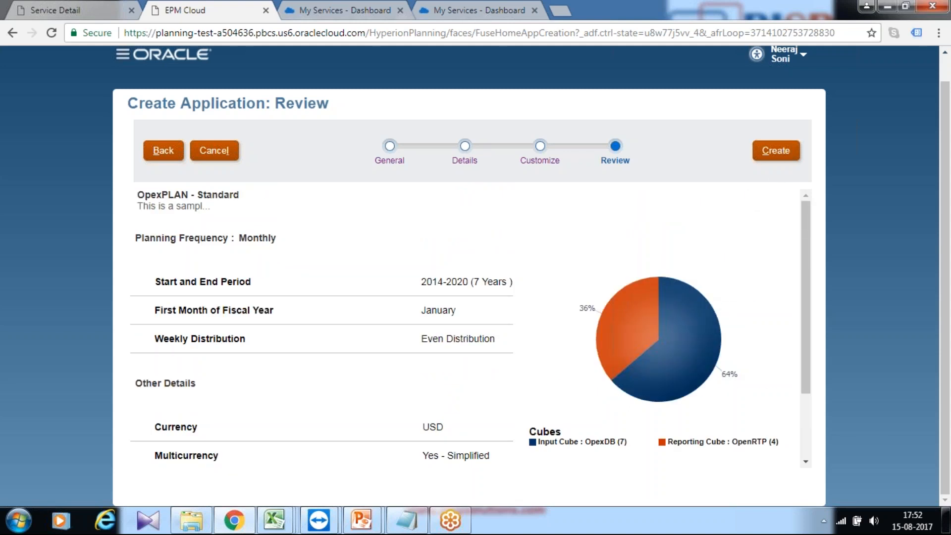
Create the OpexPLAN application, acknowledge the creation status, and open the new application's overview
{"action": "left_click", "coordinate": [775, 150]}
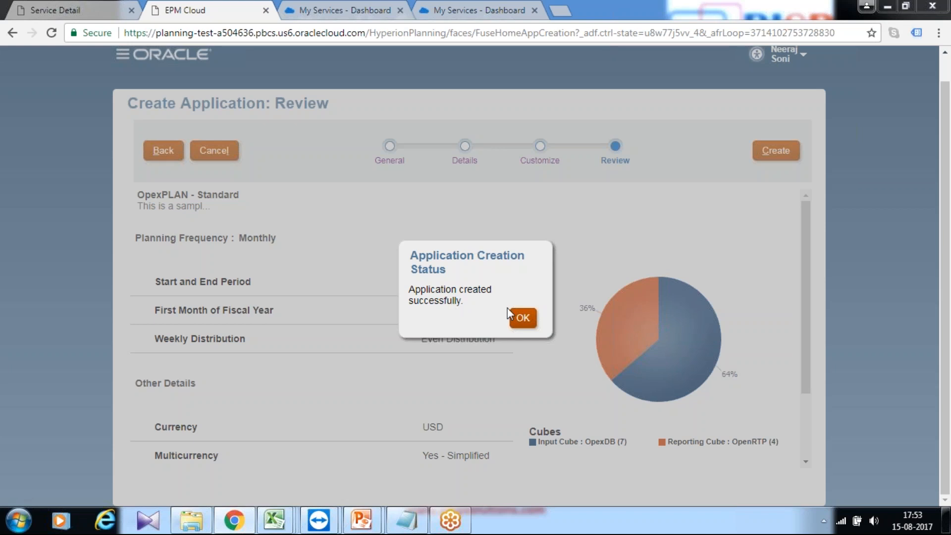
{"action": "left_click", "coordinate": [522, 318]}
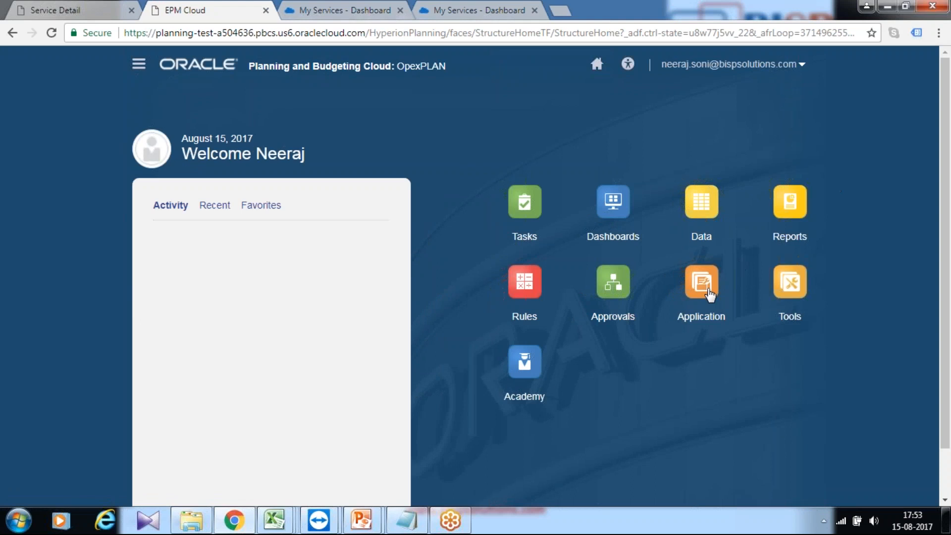
{"action": "left_click", "coordinate": [711, 293]}
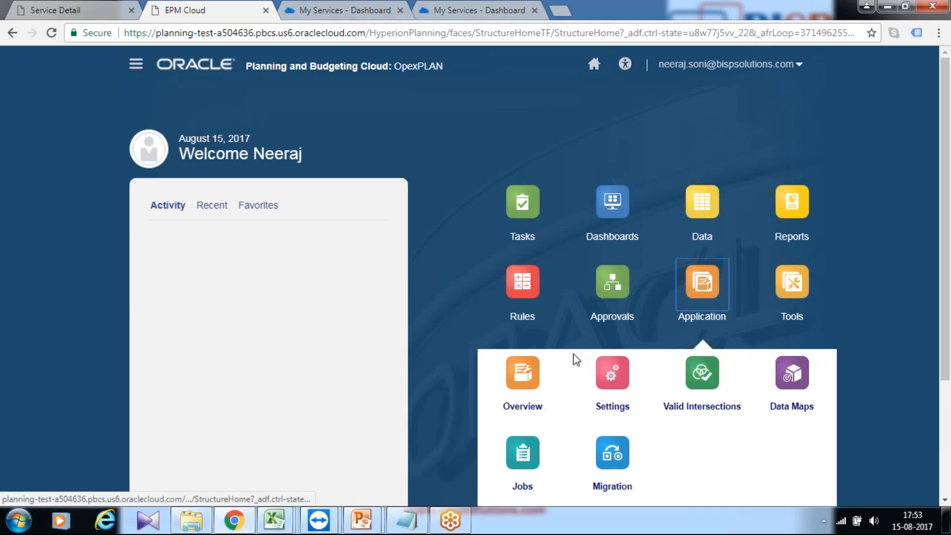
{"action": "left_click", "coordinate": [527, 374]}
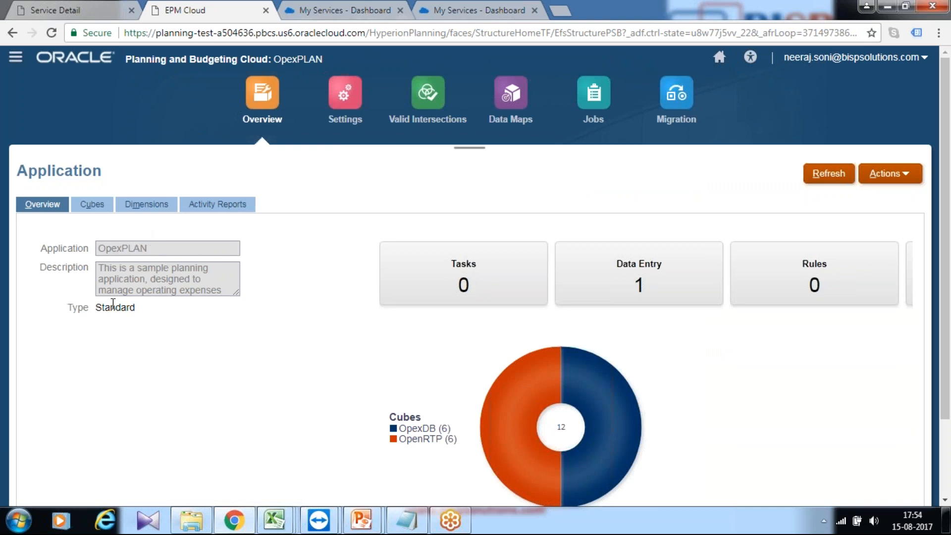
Check the OpexPLAN application's type in its overview and look at its list of cubes
{"action": "left_click_drag", "start_coordinate": [146, 313], "coordinate": [93, 299]}
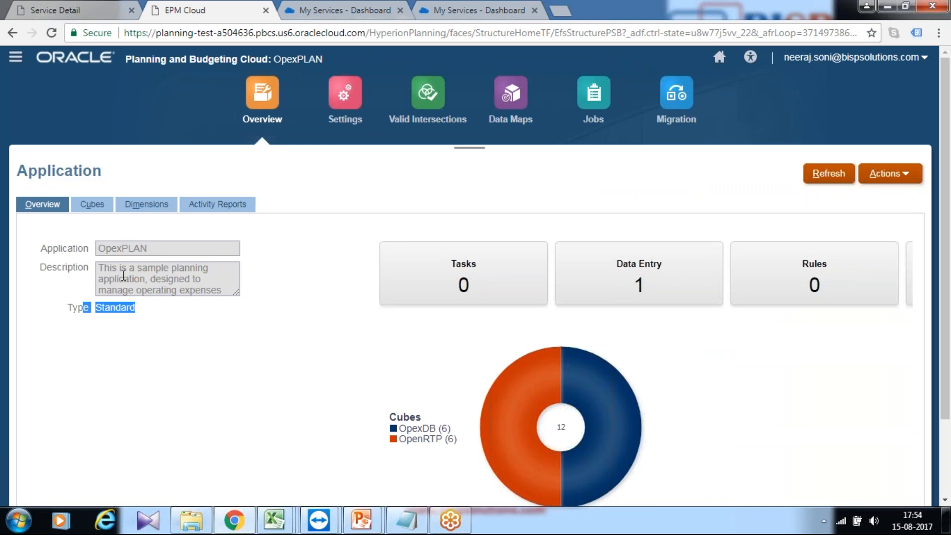
{"action": "left_click", "coordinate": [100, 208]}
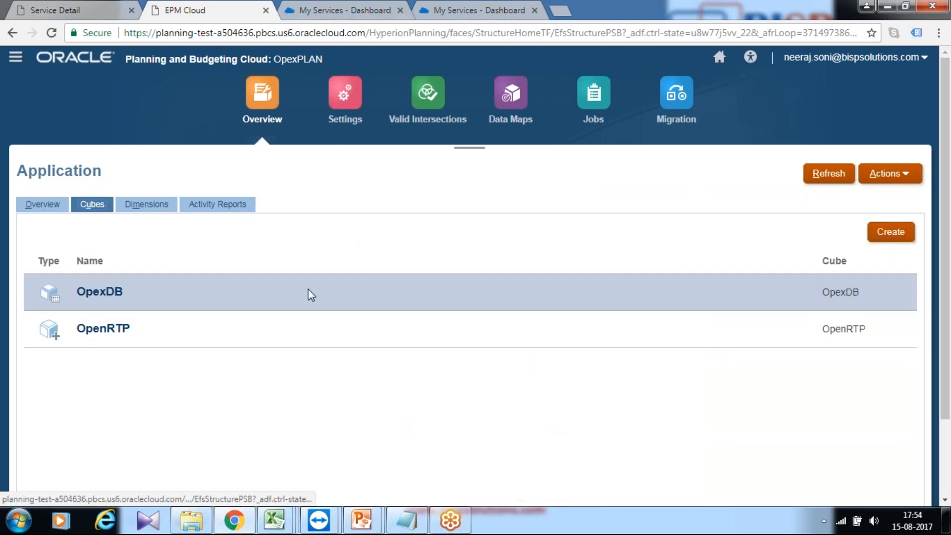
{"action": "left_click", "coordinate": [106, 299]}
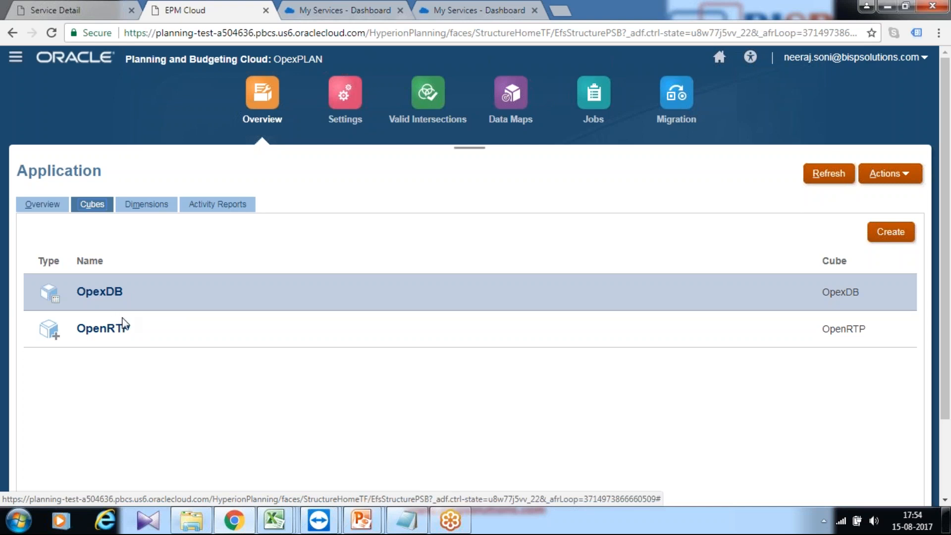
Look through the OpexDB cube's dimensions and the application's activity reports, and minimize the browser window
{"action": "left_click", "coordinate": [160, 206]}
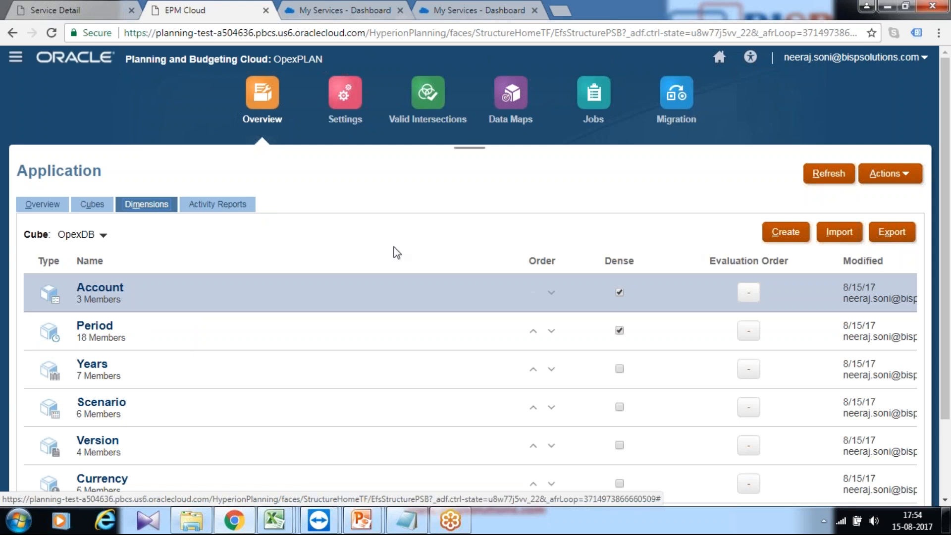
{"action": "scroll", "coordinate": [391, 250], "scroll_direction": "down", "scroll_amount": 2}
{"action": "scroll", "coordinate": [388, 248], "scroll_direction": "up", "scroll_amount": 2}
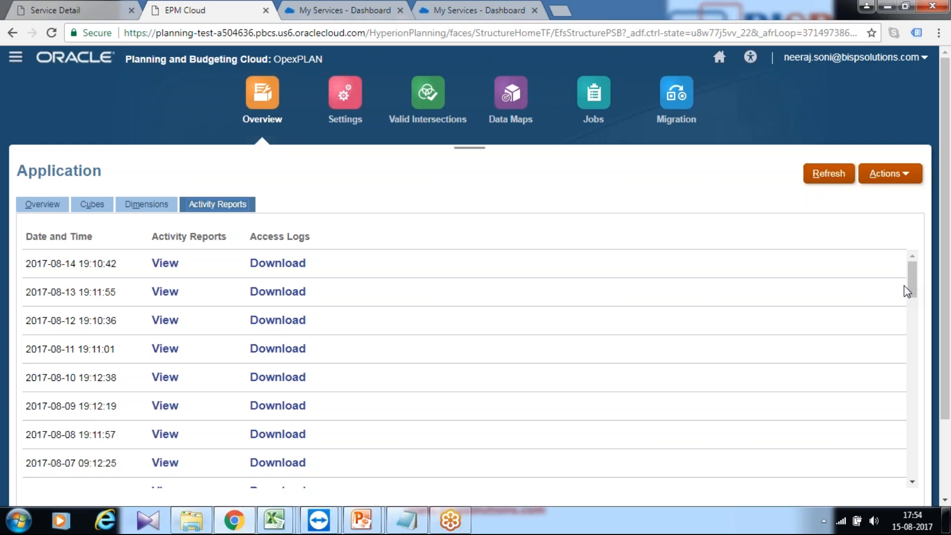
{"action": "left_click", "coordinate": [890, 5]}
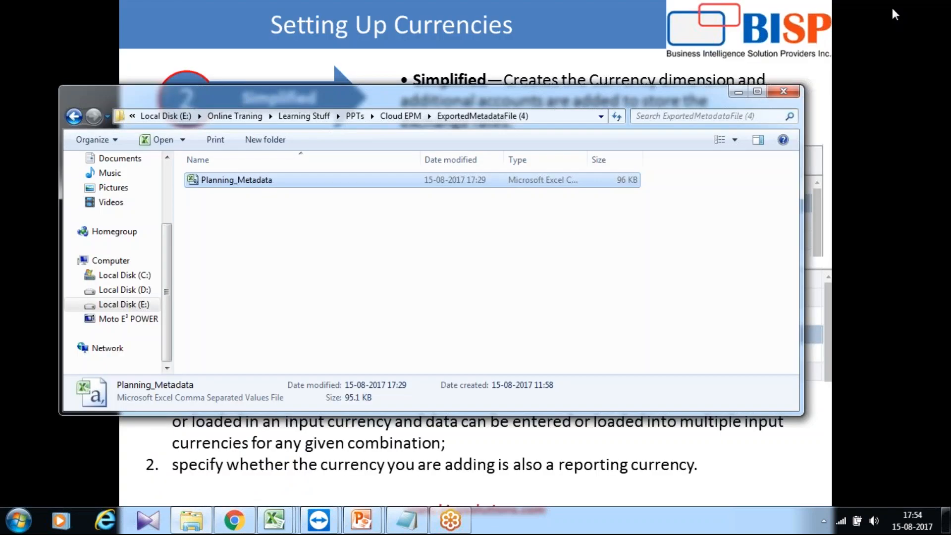